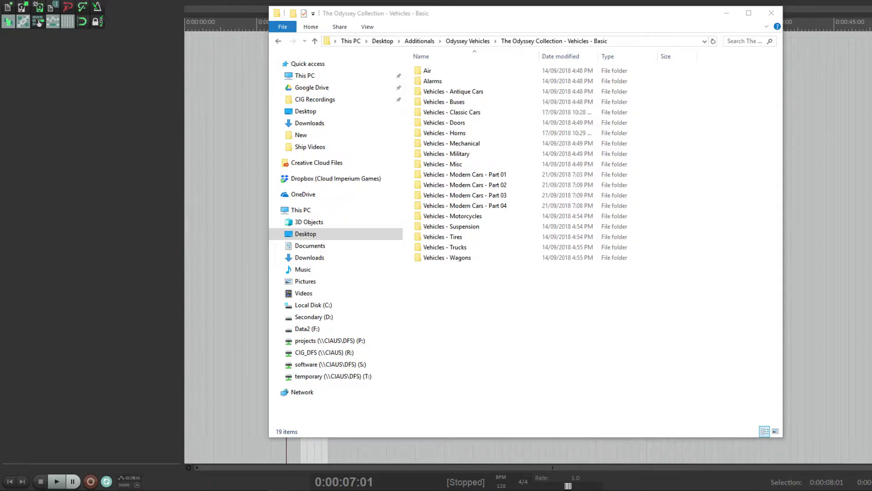
Open the Vehicles - Motorcycles folder, widen its Name column to show full file names, and browse the recordings.
double_click(454, 216)
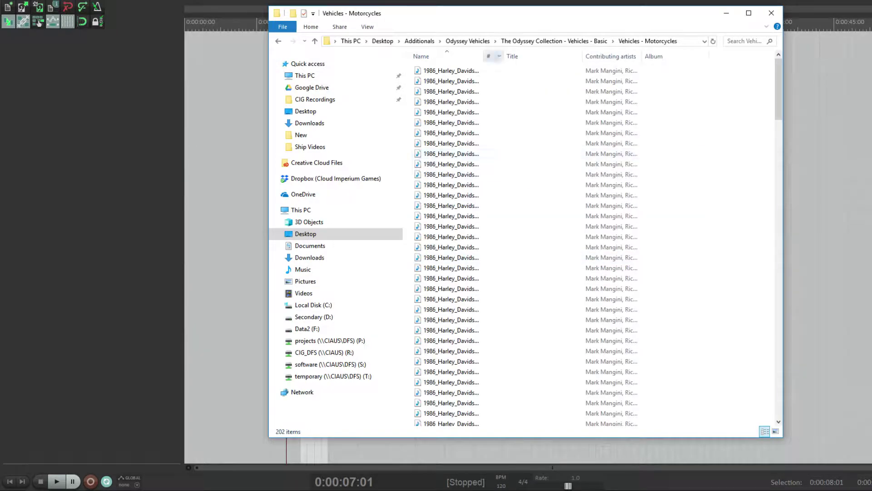
left_click_drag(484, 56, 686, 57)
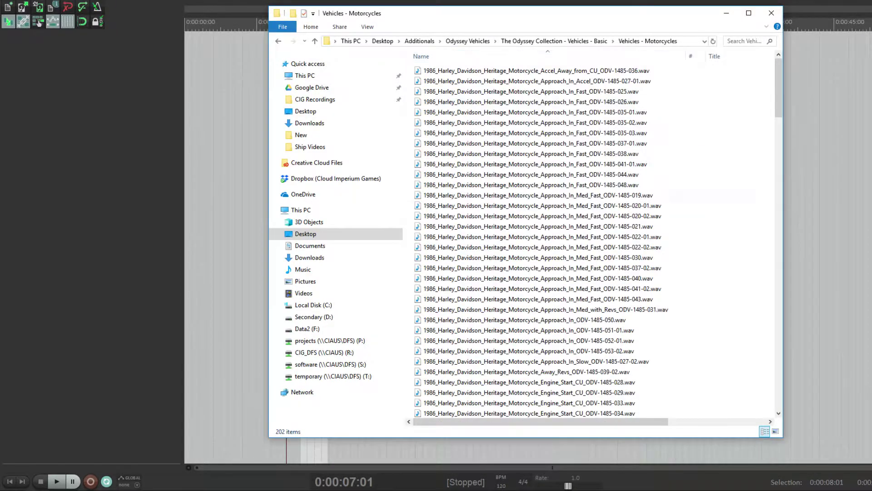
scroll(547, 205, "down", 10)
scroll(545, 209, "down", 10)
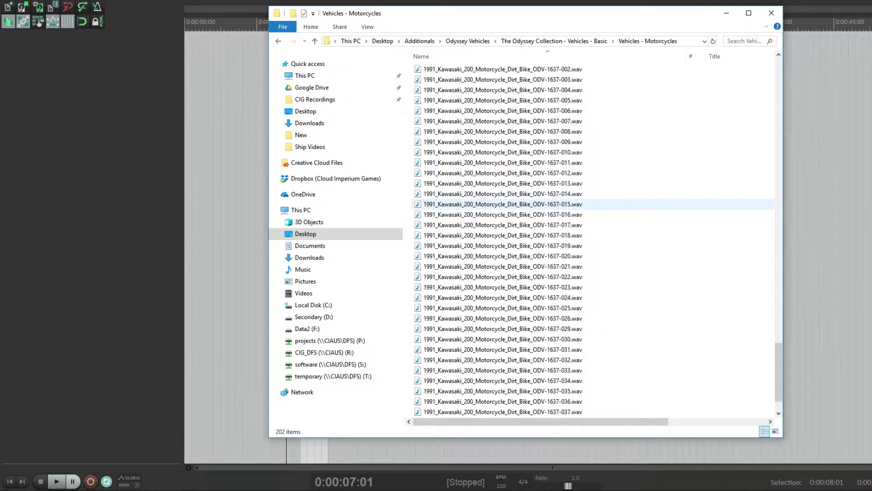
scroll(500, 204, "up", 10)
scroll(545, 203, "up", 15)
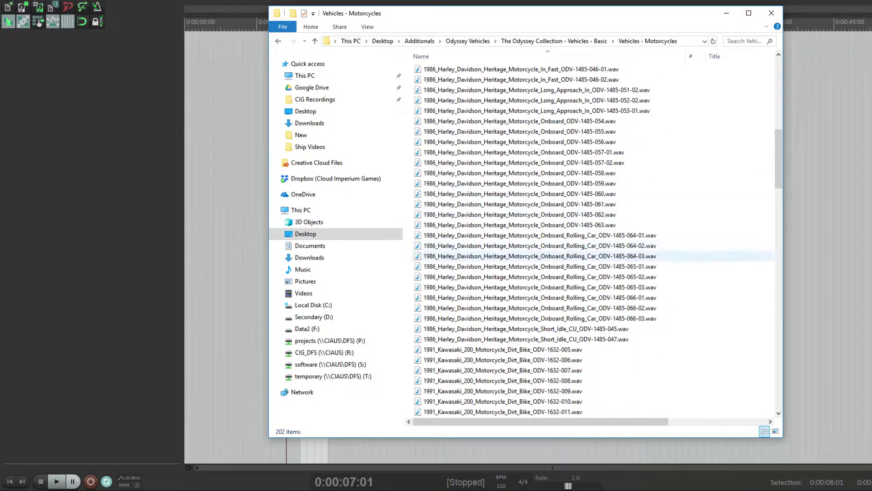
scroll(566, 257, "up", 11)
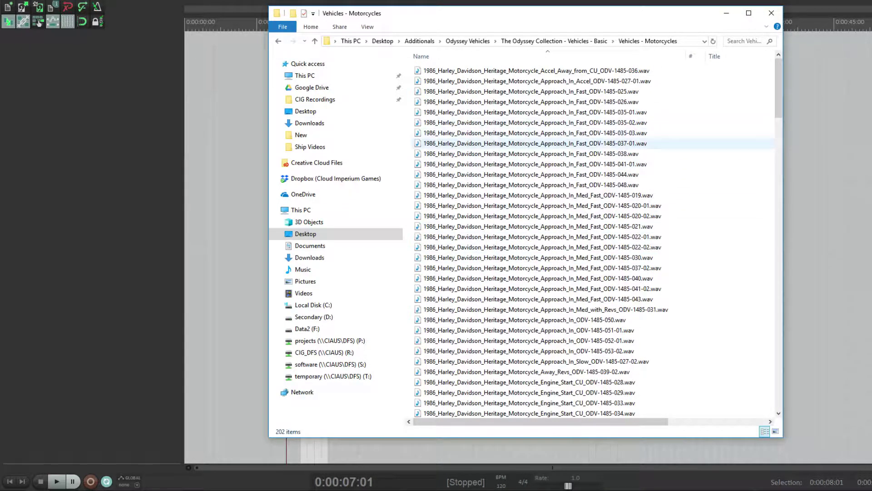
Import the consecutive Harley Davidson approach recordings from Approach_In_Fast_ODV-1485-037-01 through Approach_In_Med_Fast_ODV-1485-030 end to end onto one track.
left_click(564, 144)
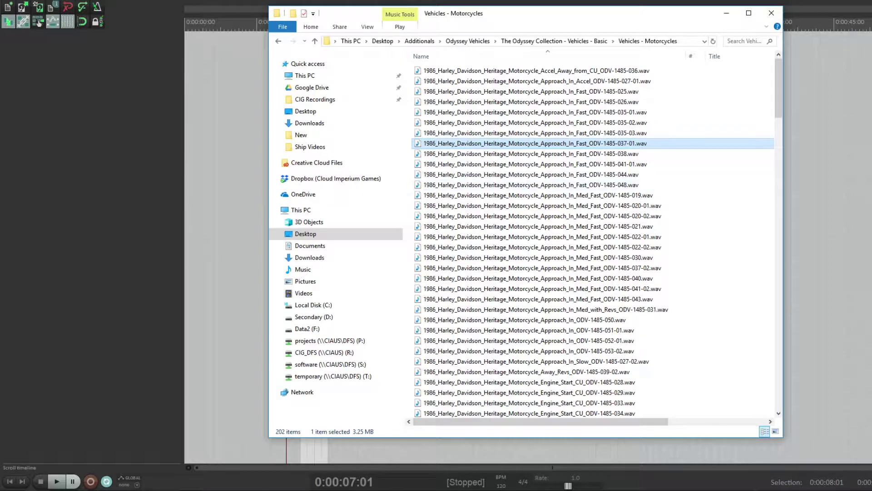
left_click_drag(583, 16, 796, 16)
left_click_drag(621, 142, 745, 260)
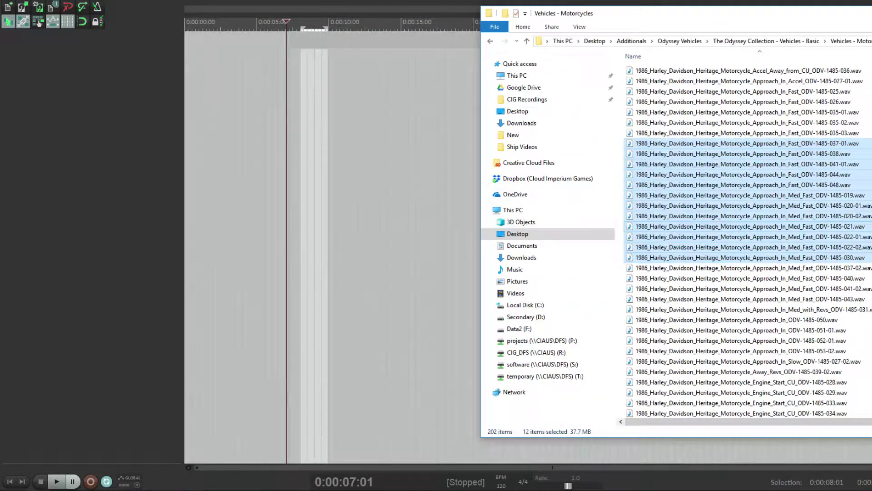
left_click_drag(723, 226, 274, 225)
left_click(503, 250)
Audition the imported motorcycle clips at several points along the track.
left_click(388, 182)
scroll(387, 182, "down", 2)
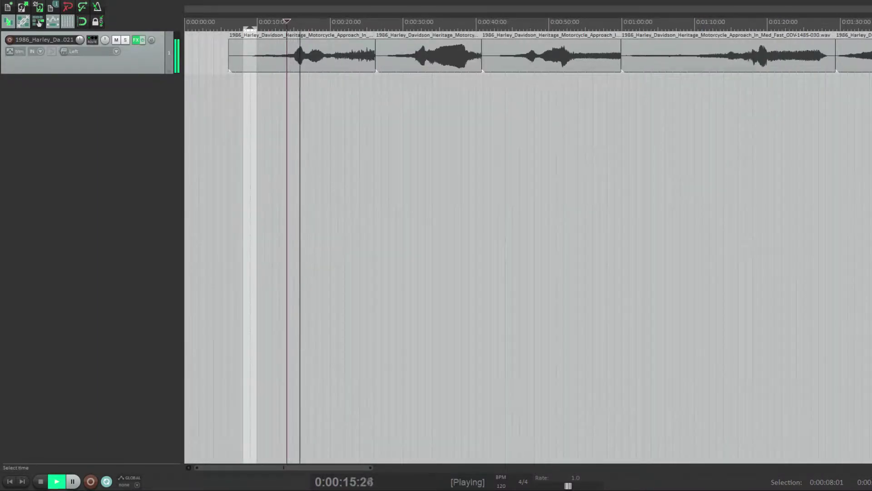
left_click(414, 182)
scroll(414, 182, "down", 3)
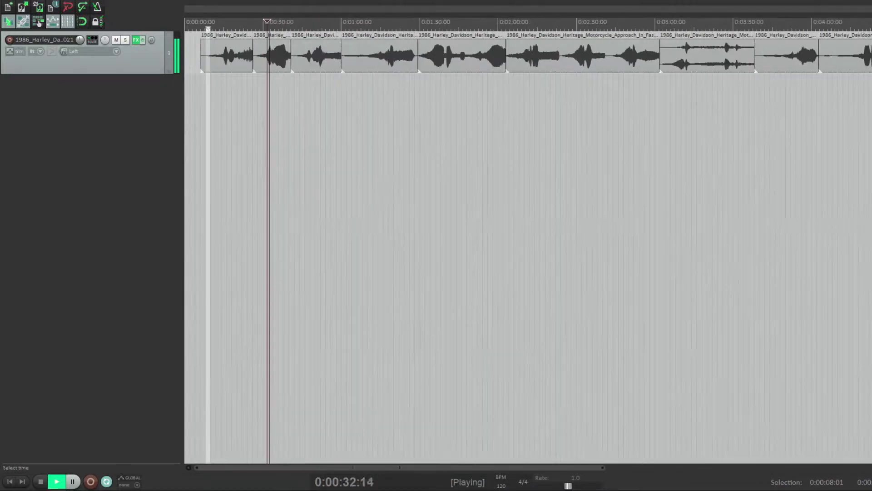
left_click(432, 181)
scroll(432, 181, "up", 6)
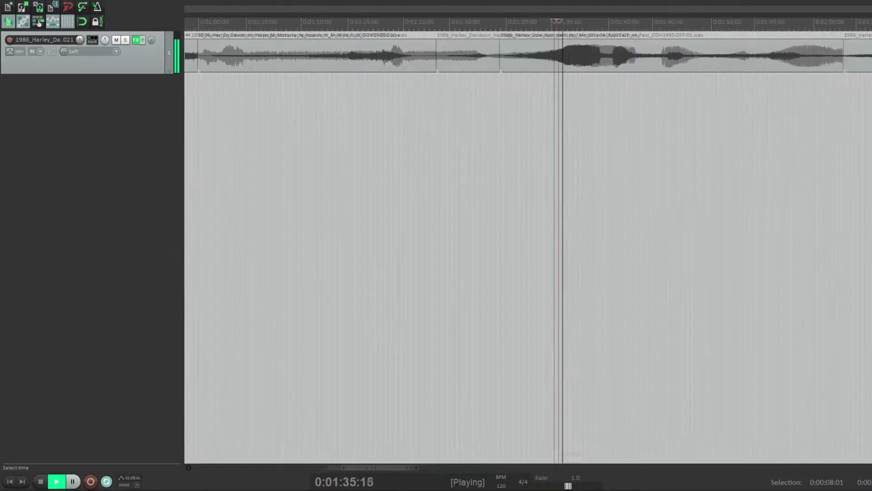
scroll(433, 182, "down", 3)
scroll(527, 246, "down", 5)
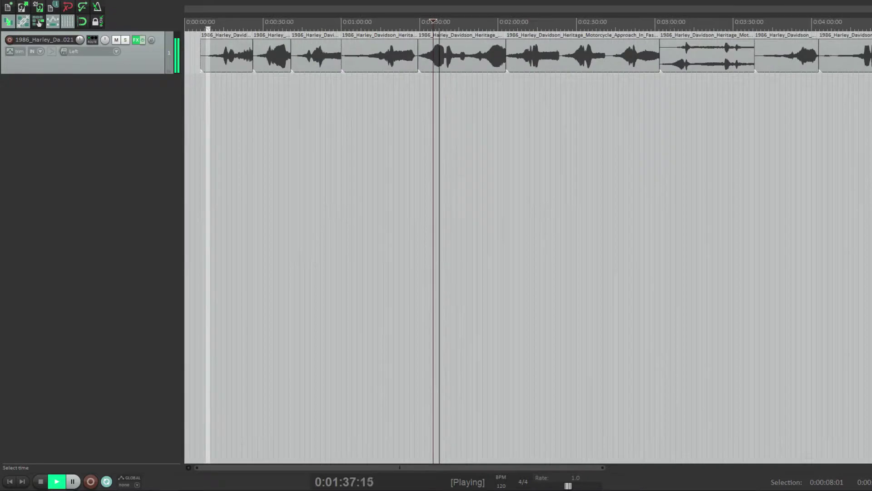
scroll(413, 245, "up", 5)
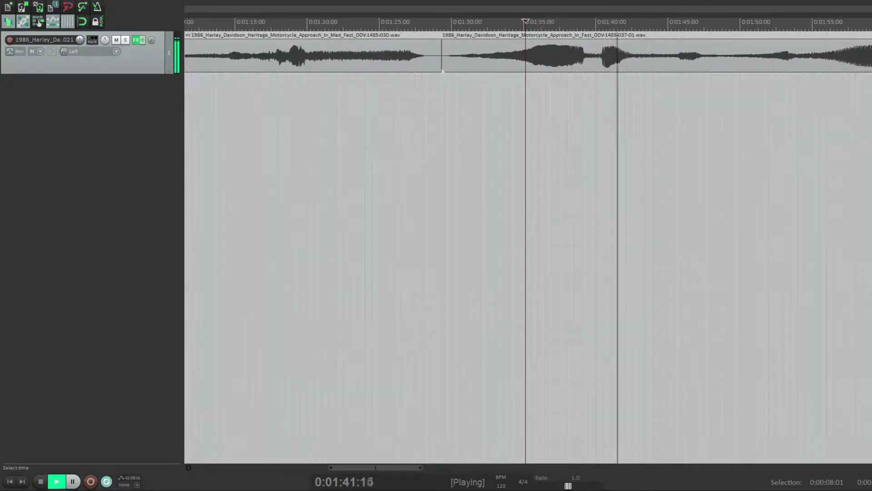
Isolate the Approach_In_Fast_ODV-1485-037-01 clip on a second track at about 0:01:09, clear of the other clips.
scroll(443, 70, "down", 4)
left_click_drag(575, 54, 245, 98)
scroll(246, 99, "down", 4)
left_click_drag(552, 52, 521, 50)
left_click_drag(200, 99, 265, 99)
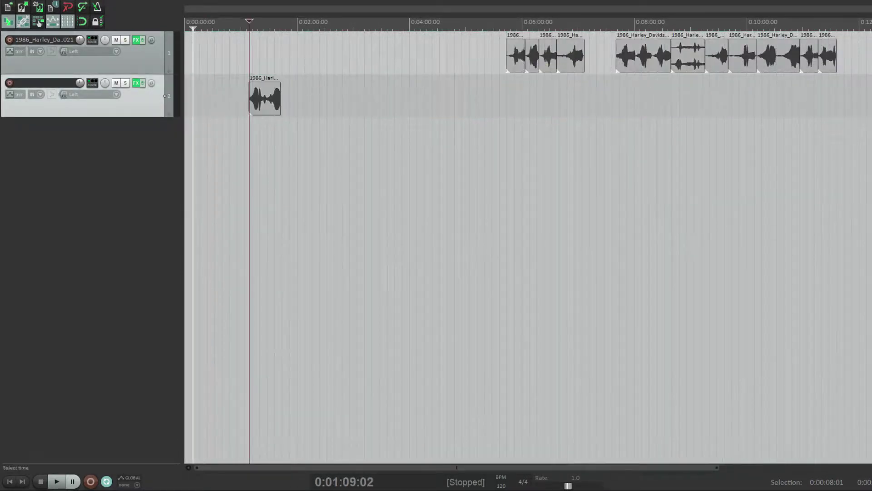
Trim the isolated clip's end to about 0:01:25 and shape its fade-in and fade-out around the pass-by.
scroll(560, 114, "up", 6)
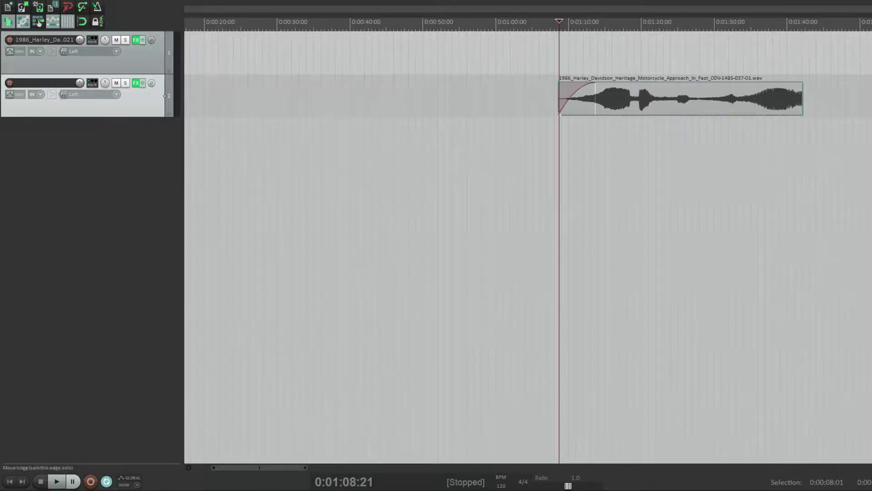
left_click_drag(803, 89, 678, 88)
left_click_drag(678, 83, 647, 84)
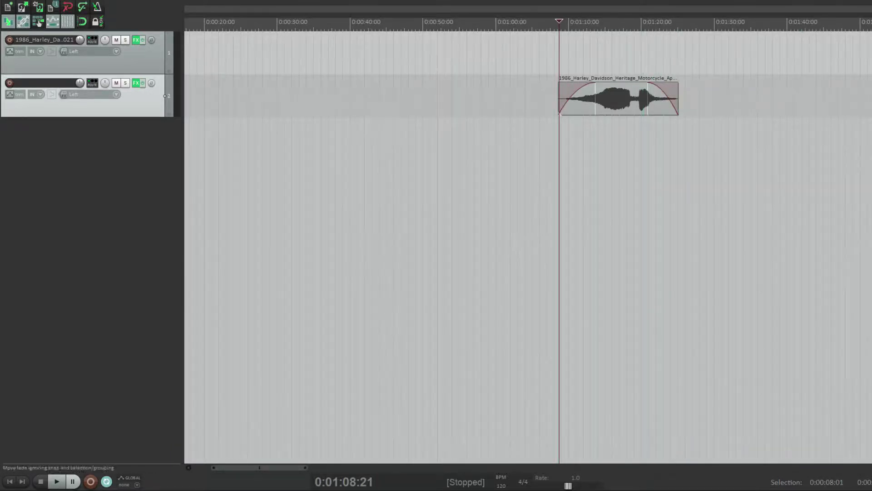
left_click_drag(595, 92, 601, 92)
left_click_drag(655, 101, 653, 101)
Trim the clip's start to about 0:01:14 and time-compress it to a playback rate of 1.528, auditioning the result.
key("space")
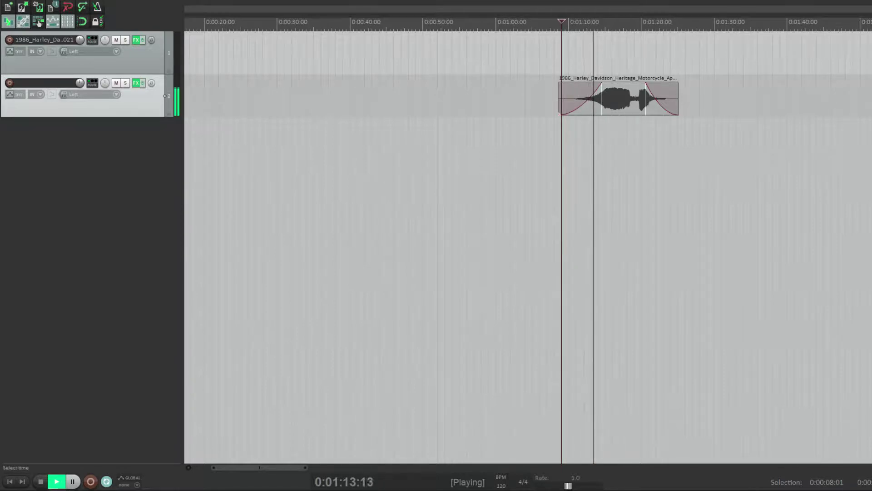
left_click_drag(601, 85, 623, 85)
key("space")
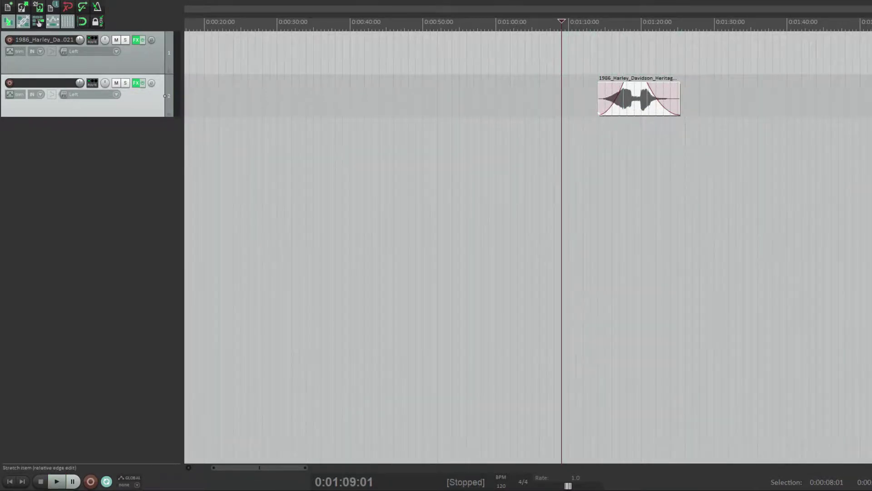
left_click_drag(680, 105, 655, 104)
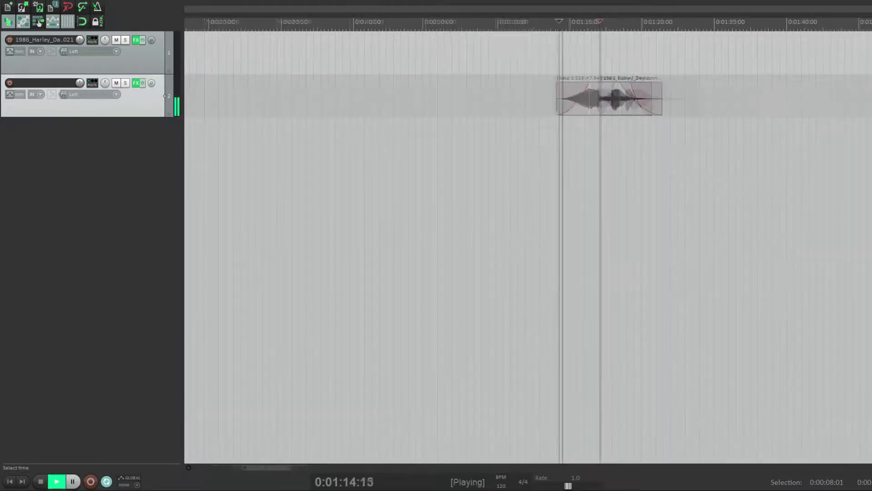
scroll(541, 182, "up", 4)
scroll(541, 182, "down", 3)
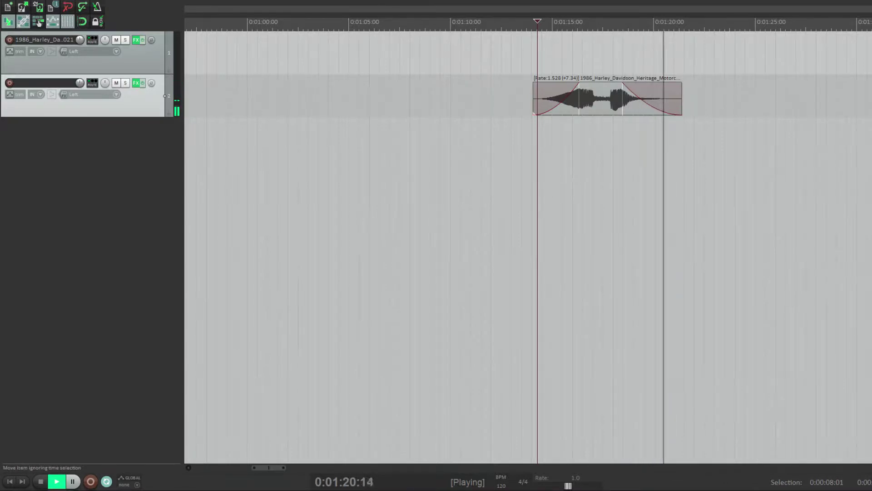
Add the MondoMod Stereo (Waves) effect to the clip and load its Deenen Stutter Generator preset.
left_click(599, 99)
key("shift+e")
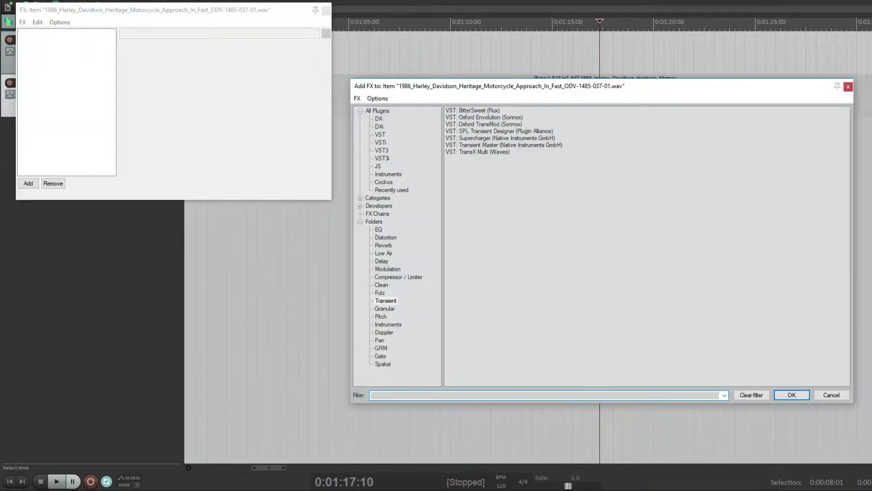
left_click(388, 269)
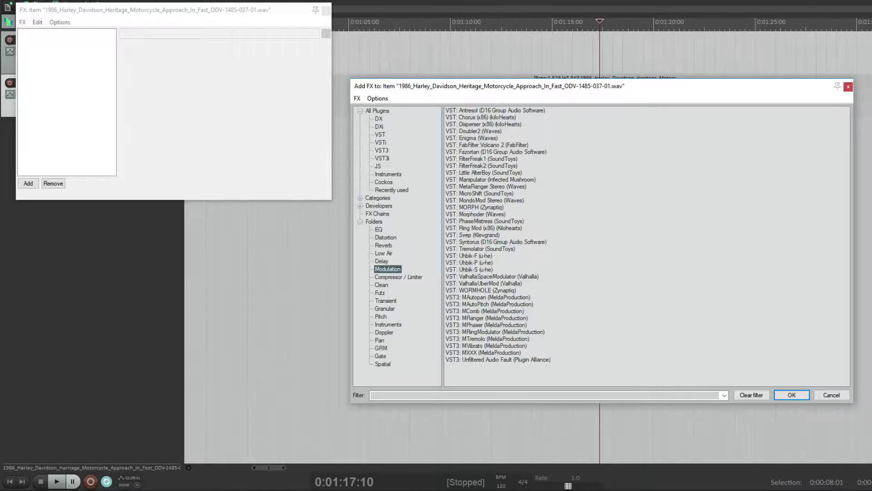
key("Return")
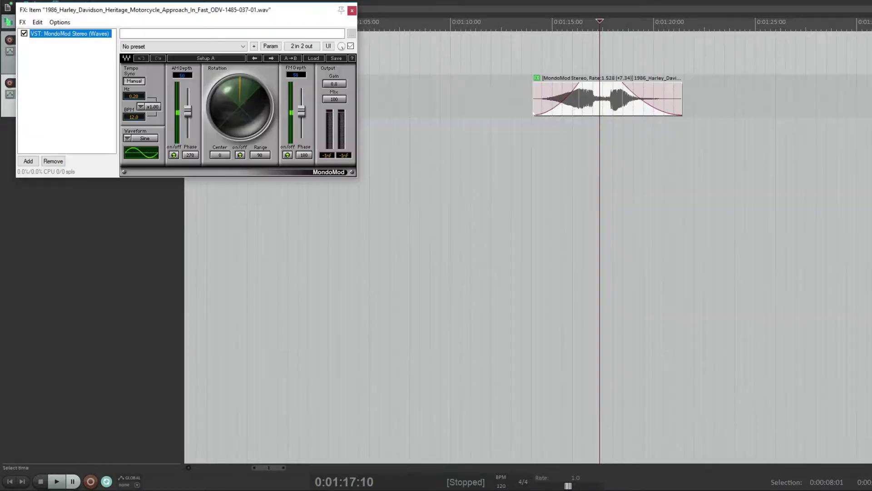
left_click(314, 58)
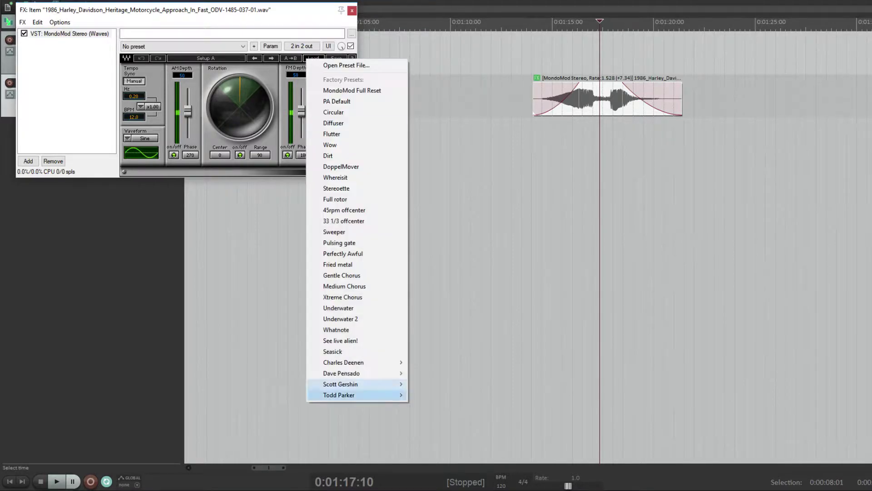
mouse_move(346, 363)
left_click(456, 373)
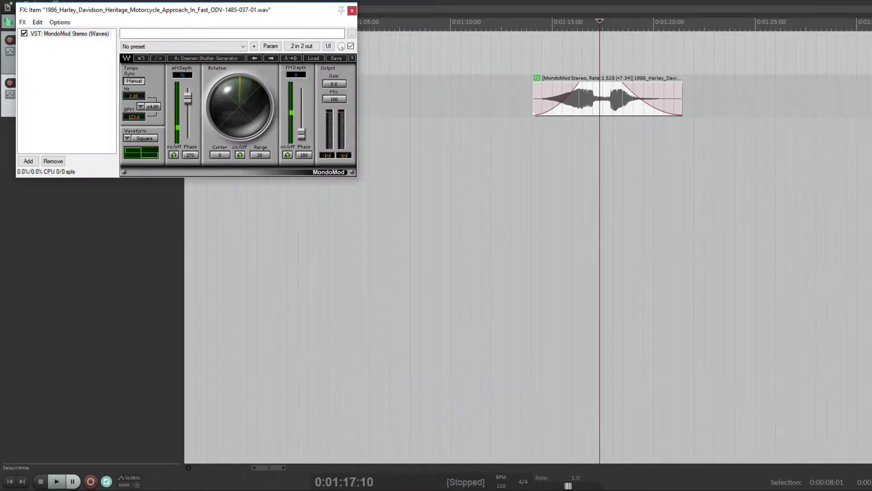
Play the clip through MondoMod while switching rotation off and setting the tempo multiplier to x3.57.
left_click(550, 157)
key("space")
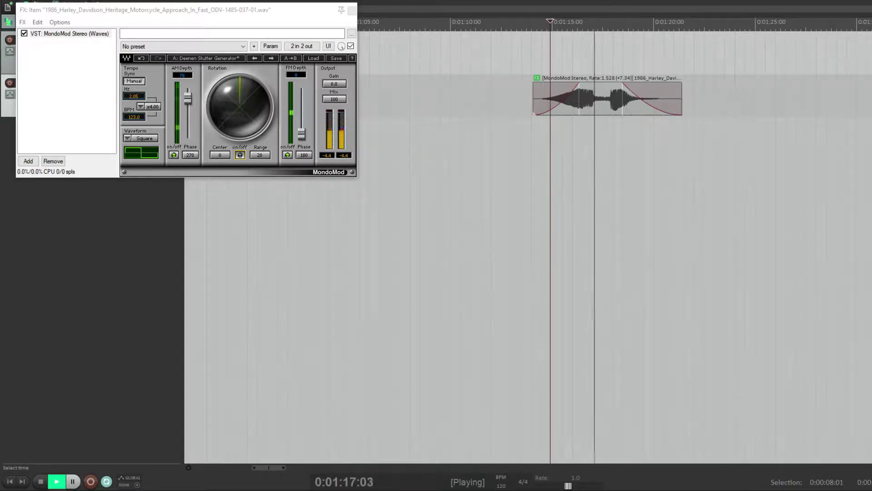
key("space")
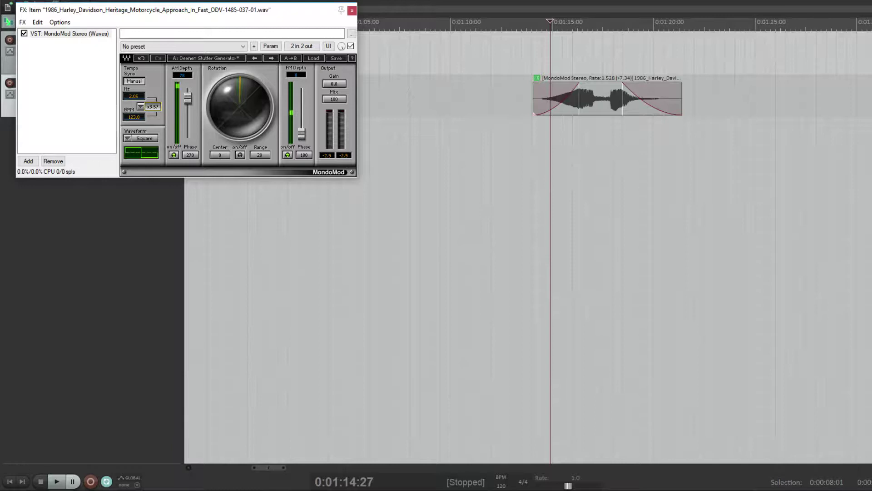
Add an x Factor envelope to the clip with a point near its middle, lower the starting point, and audition it.
left_click(271, 46)
left_click(319, 69)
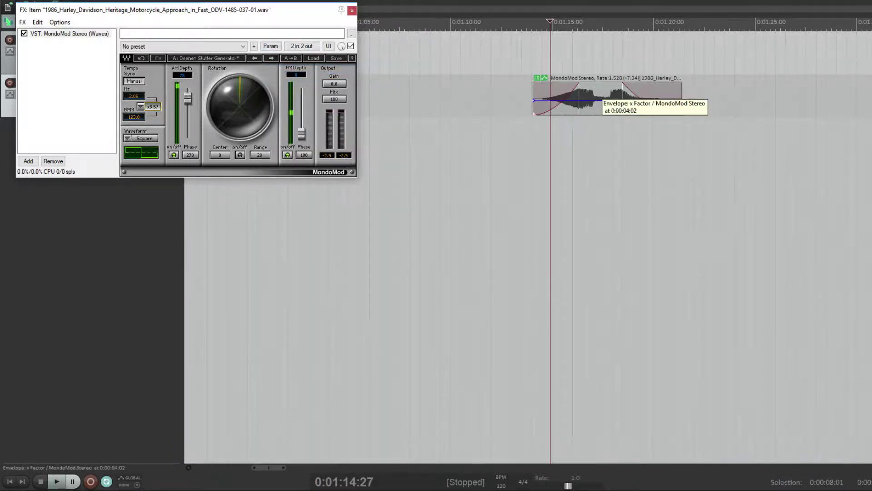
left_click(592, 100, "shift")
left_click_drag(533, 100, 533, 109)
left_click(532, 112)
key("space")
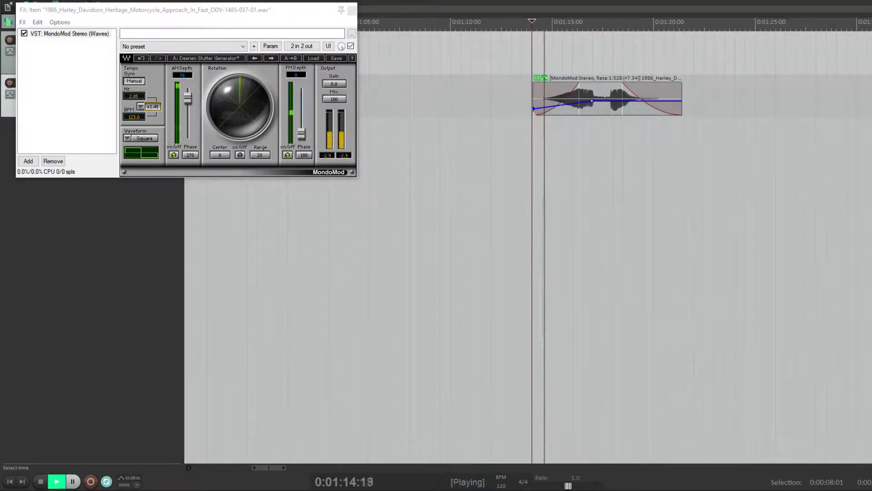
Reshape the x Factor envelope to rise gently to the middle, hold through the second burst and fall towards the clip's end.
left_click_drag(534, 109, 534, 101)
key("space")
left_click_drag(592, 100, 592, 98)
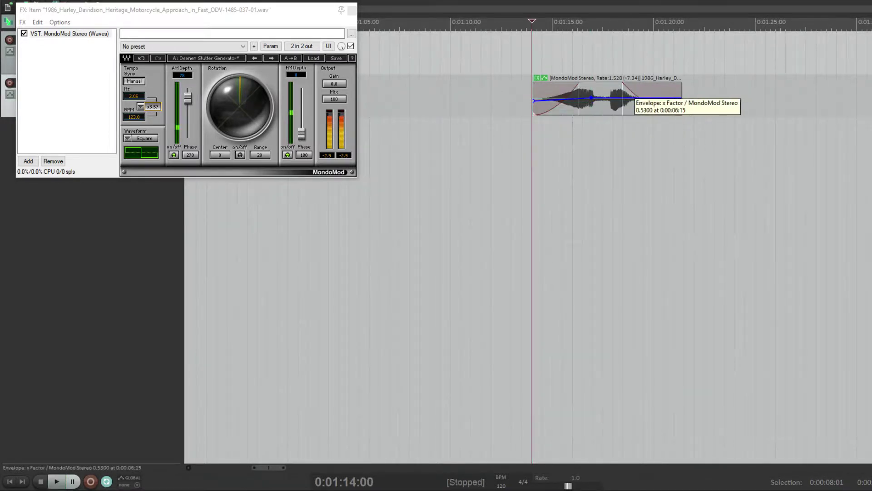
left_click_drag(654, 98, 730, 123)
left_click_drag(534, 100, 534, 101)
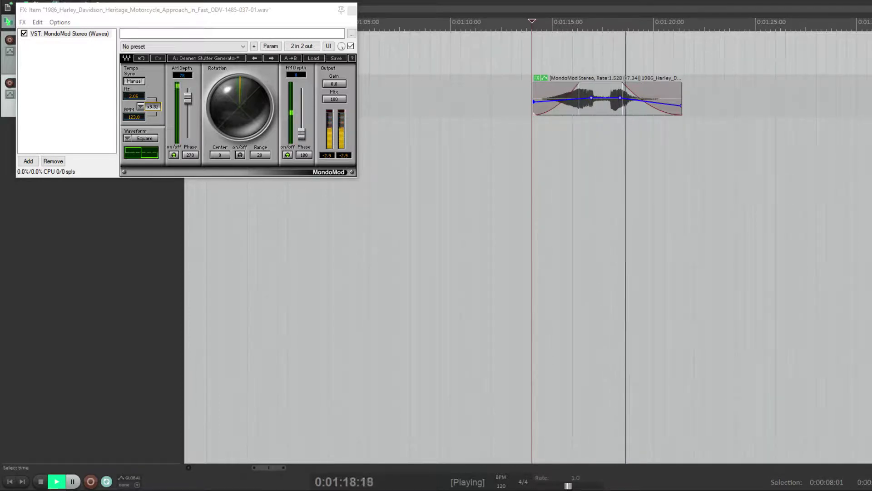
key("space")
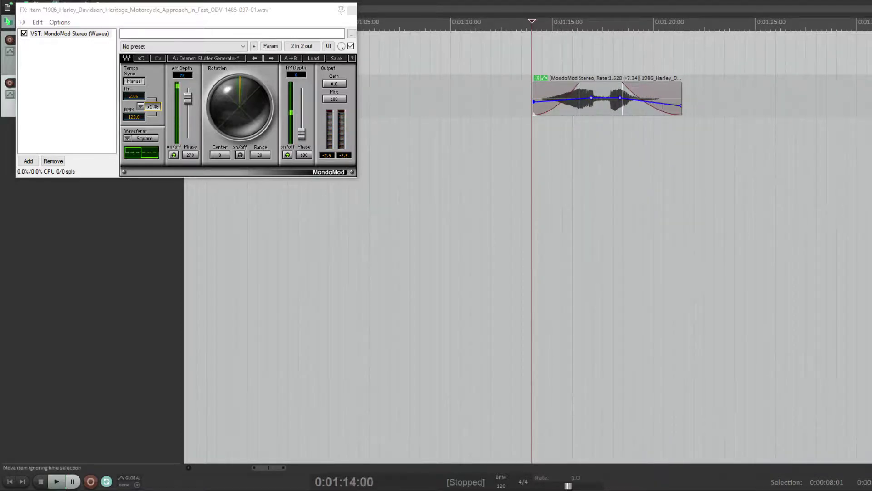
Split the clip at 0:01:17:26, just before the second engine burst.
left_click(611, 106)
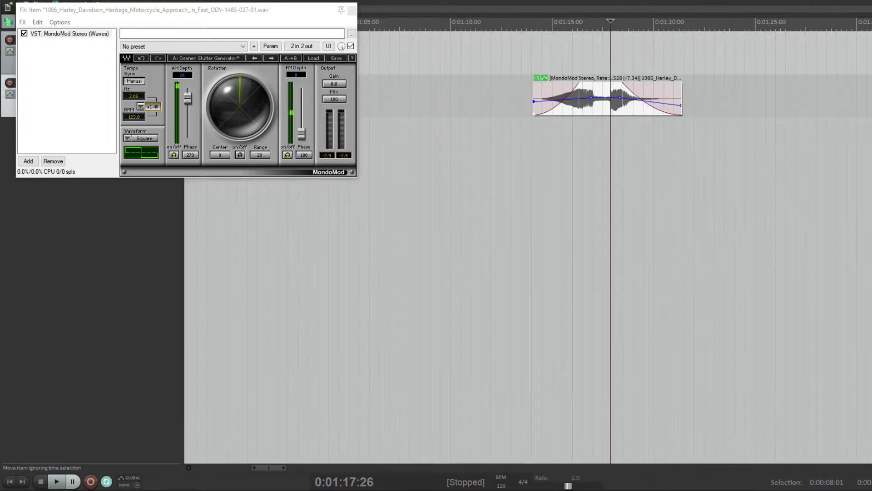
key("s")
left_click(626, 136)
scroll(627, 136, "up", 5)
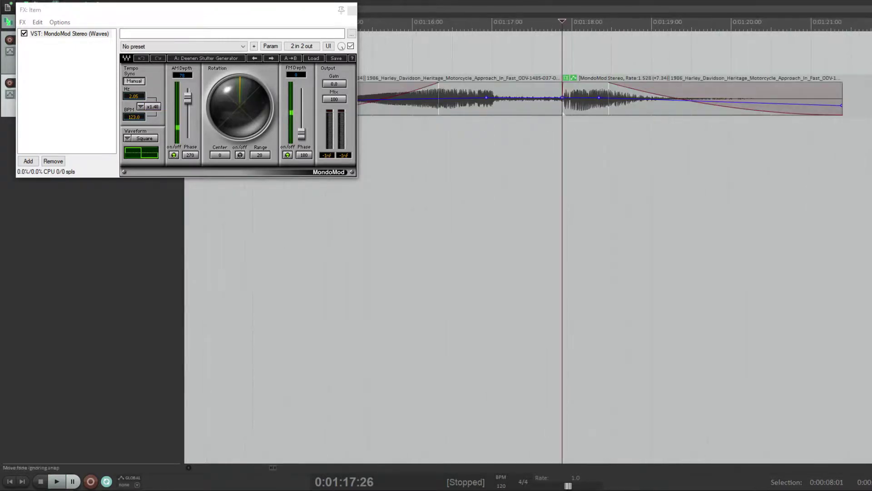
Shift and trim the second part to start at about 0:01:18:23, and delay the start of its fade-out.
left_click_drag(575, 103, 648, 103)
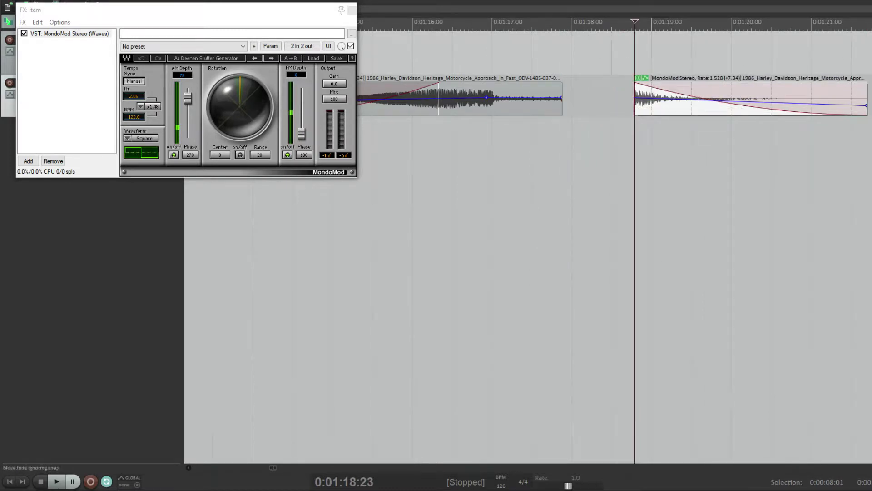
left_click_drag(634, 85, 665, 85)
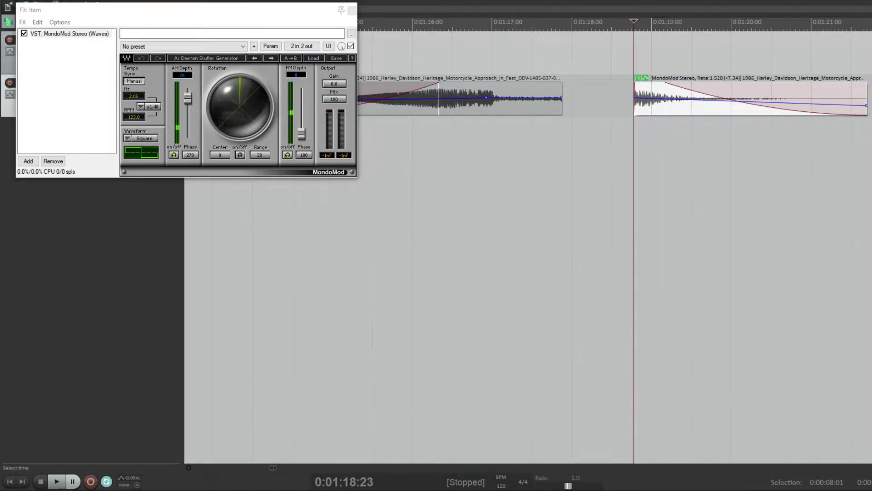
Move the second part earlier to start at about 0:01:17:10, overlapping the first part's tail in a crossfade, and audition the transition.
left_click_drag(752, 100, 634, 96)
left_click(440, 136)
key("space")
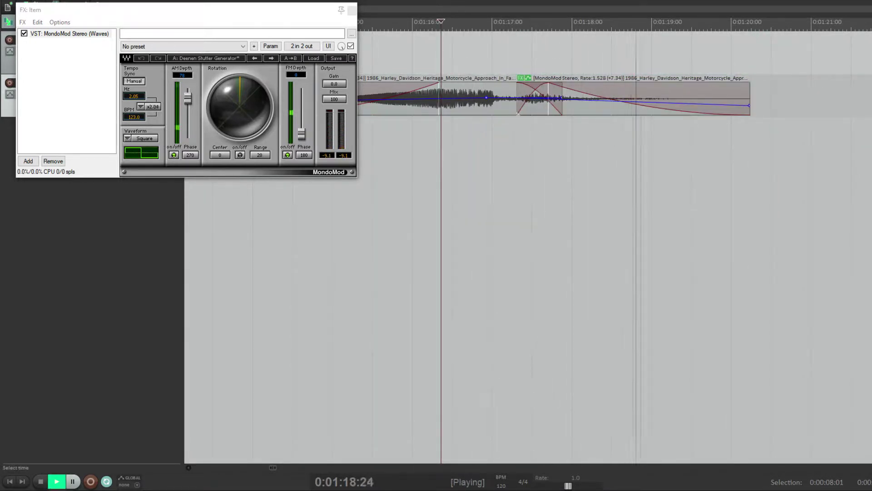
scroll(458, 136, "down", 3)
left_click(472, 137)
scroll(472, 137, "up", 7)
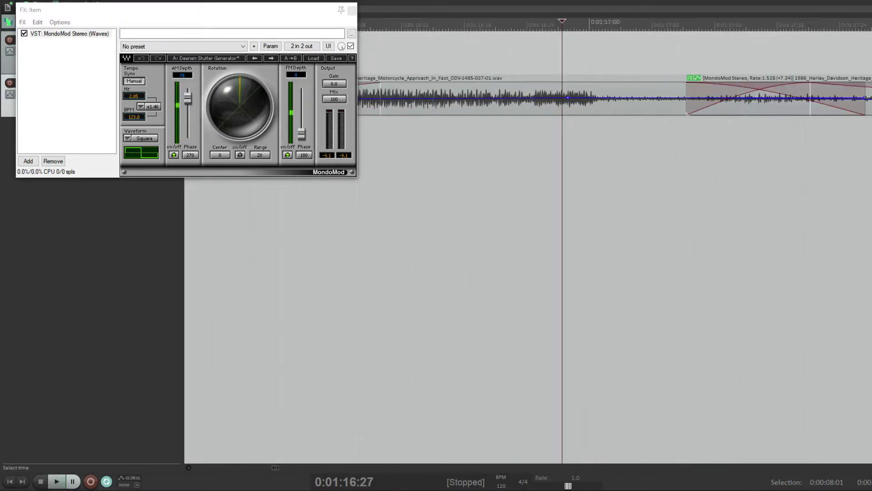
key("space")
scroll(527, 227, "down", 4)
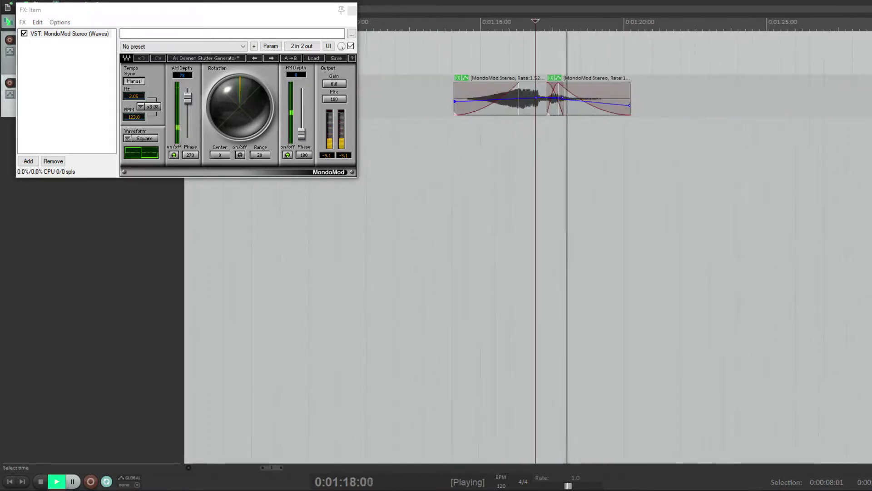
key("space")
Glue both overlapping clips into a single item and audition the result.
left_click_drag(595, 129, 508, 52)
right_click(532, 104)
left_click(568, 298)
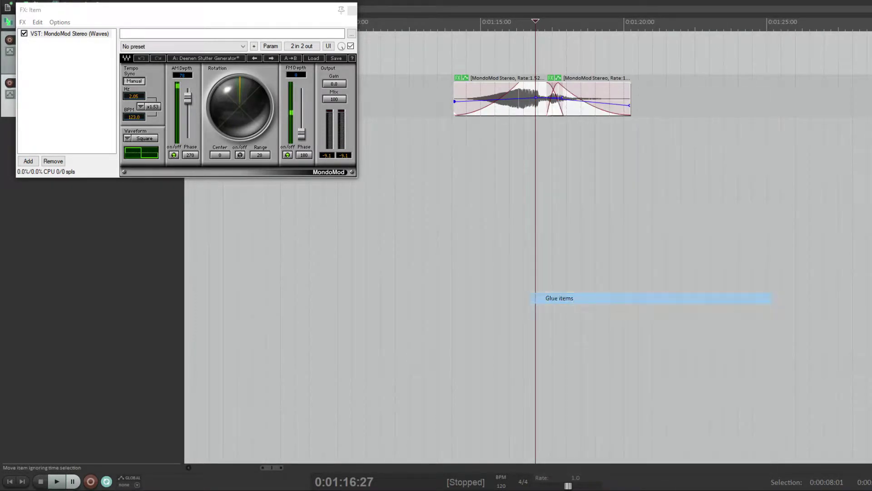
left_click(503, 137)
scroll(503, 136, "up", 5)
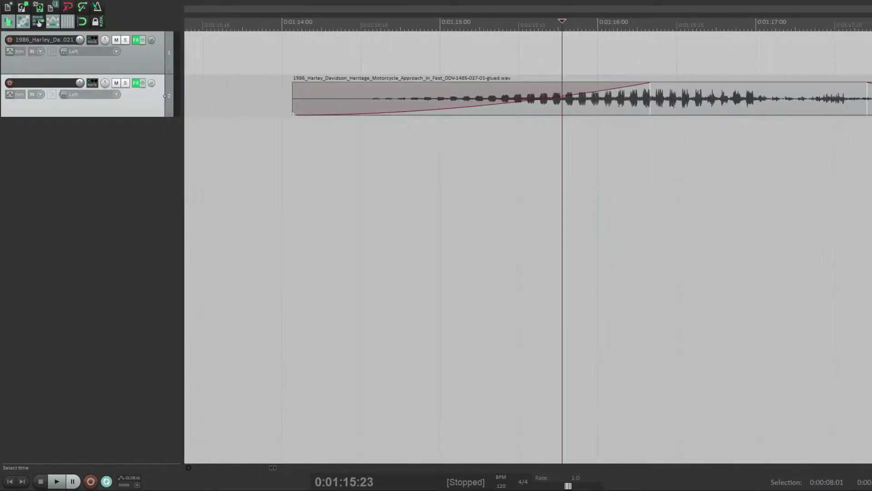
scroll(508, 137, "up", 4)
scroll(508, 136, "down", 6)
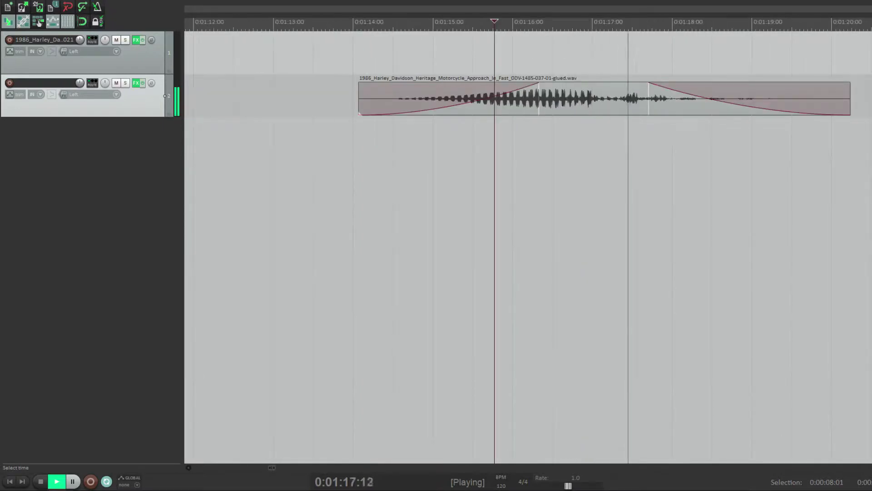
key("space")
Render the glued clip, with its long fades in place, as a new mono-output take.
left_click_drag(649, 84, 851, 84)
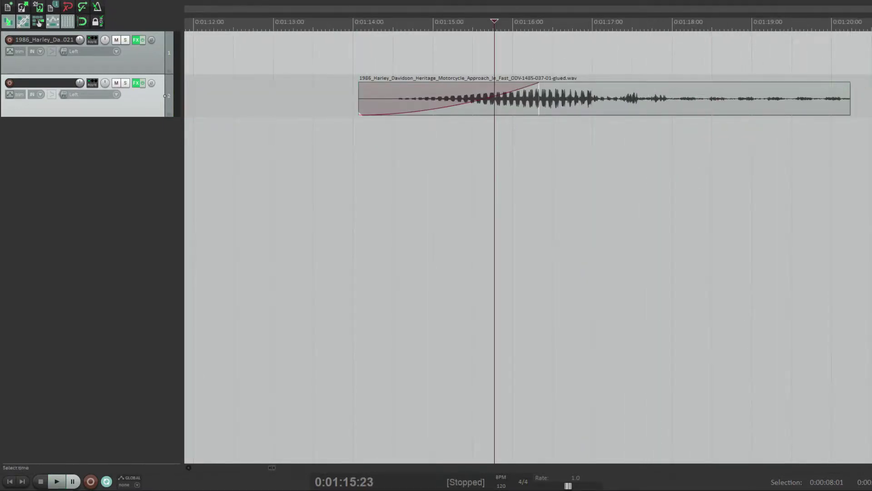
key("ctrl+z")
right_click(630, 92)
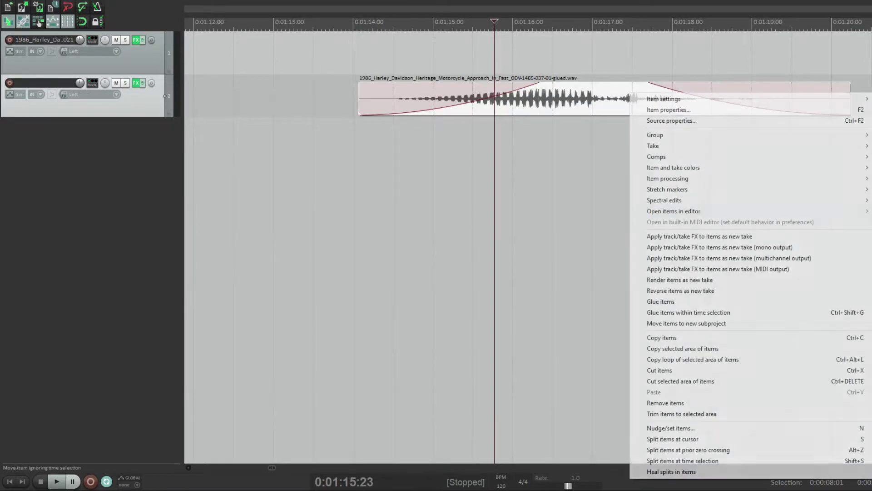
left_click(677, 247)
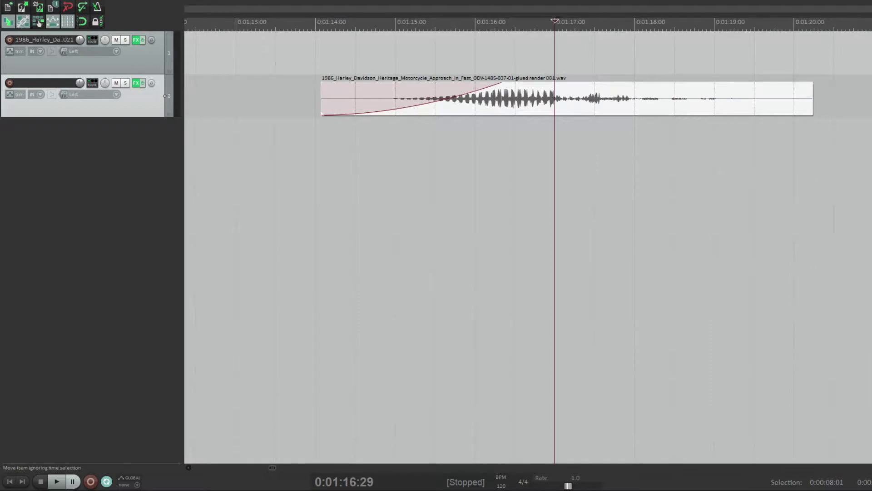
Replace the rendered clip's long fades with very short ones at both ends while auditioning it.
left_click_drag(500, 87, 193, 75)
left_click(431, 125)
scroll(431, 125, "down", 2)
key("space")
scroll(528, 246, "down", 1)
scroll(528, 246, "up", 4)
scroll(529, 246, "down", 2)
left_click_drag(467, 87, 472, 89)
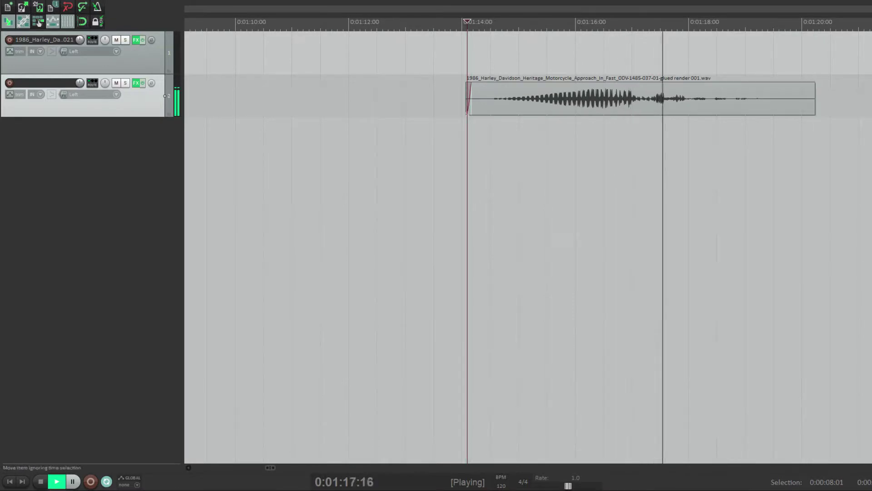
left_click_drag(815, 87, 809, 87)
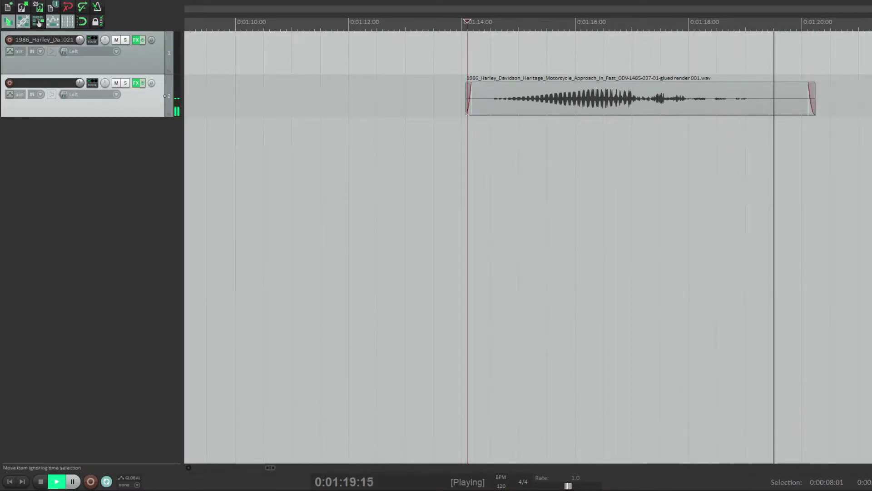
Add the Disperser effect to the rendered clip and audition it from near the start and from the second burst.
left_click(628, 98)
key("shift+e")
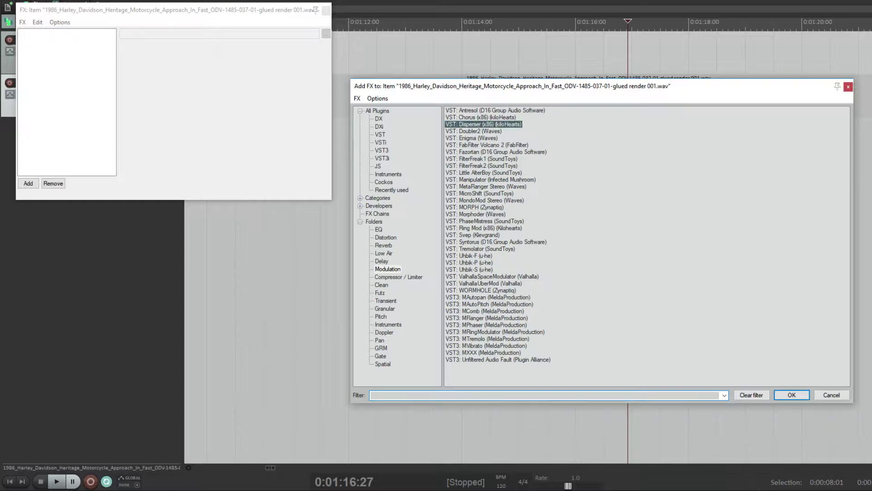
double_click(483, 124)
left_click(483, 155)
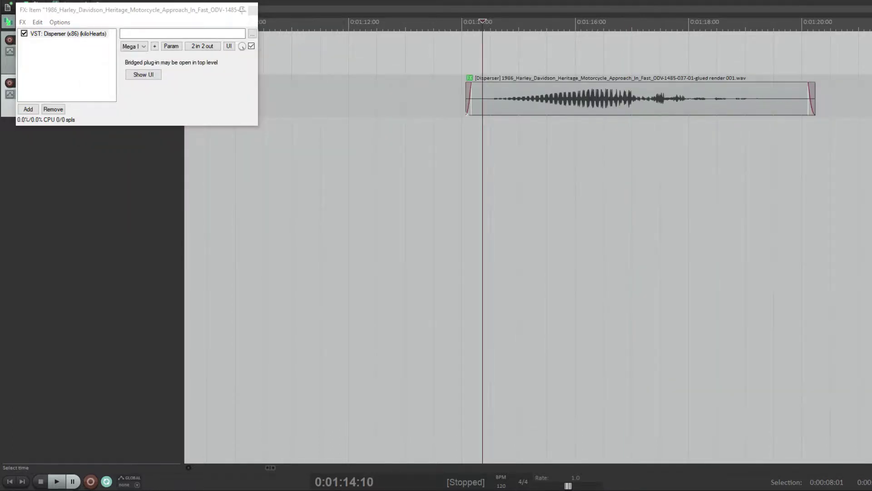
key("space")
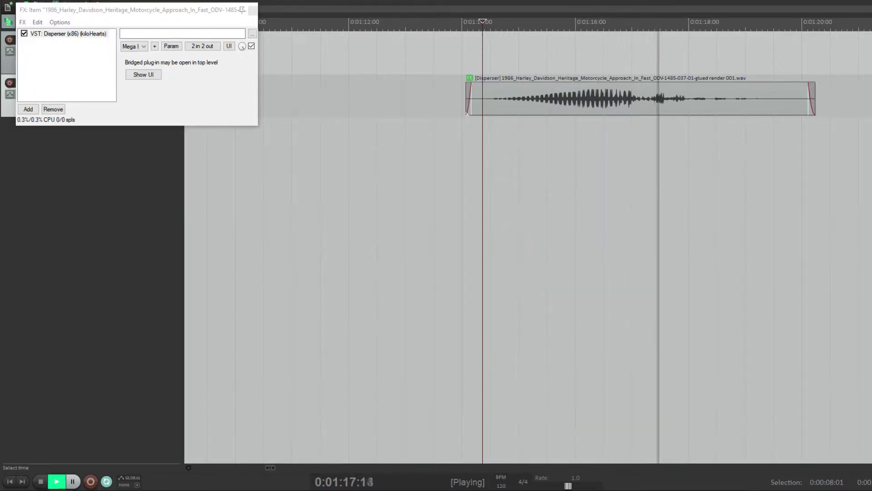
key("space")
left_click(651, 136)
key("space")
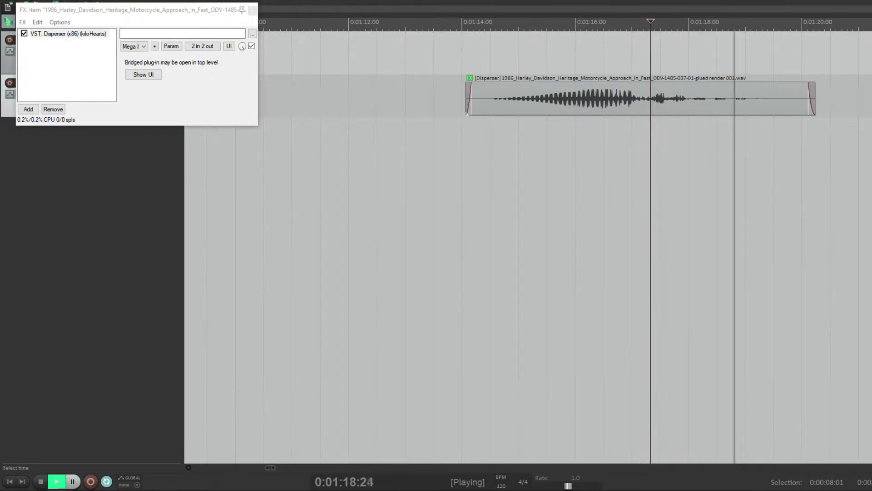
key("space")
scroll(543, 182, "down", 10)
key("minus")
key("minus")
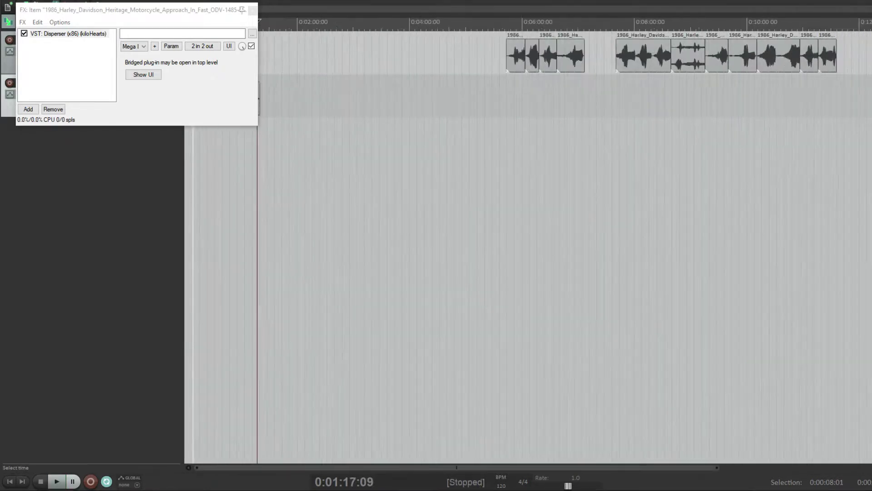
key("equal")
key("equal")
key("equal")
key("equal")
key("equal")
key("equal")
key("equal")
key("equal")
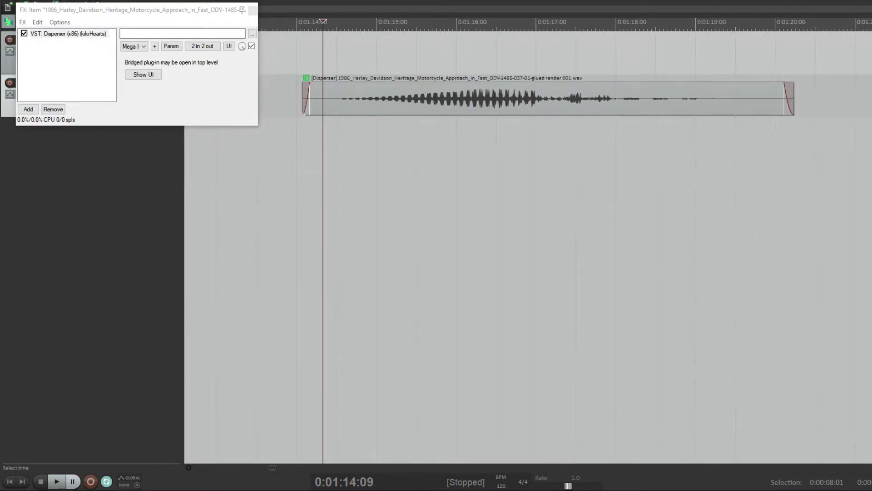
key("minus")
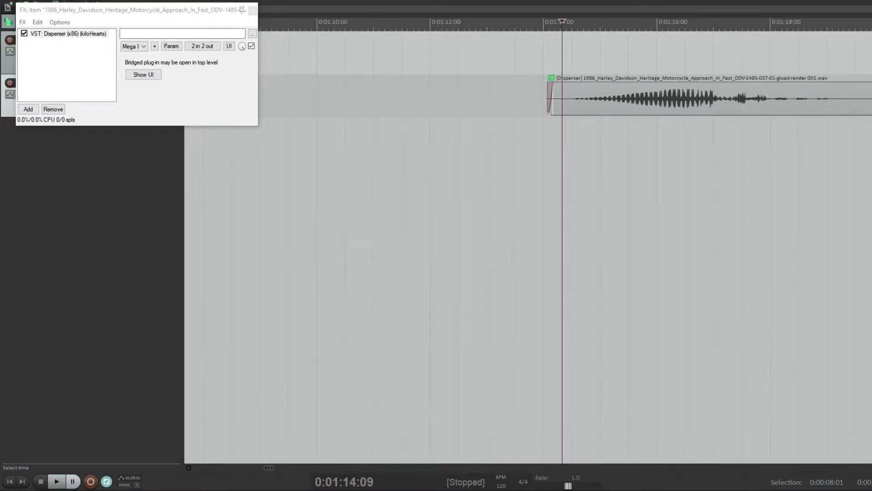
key("minus")
Add the Syntorus chorus effect after Disperser in the clip's effect chain.
left_click(28, 109)
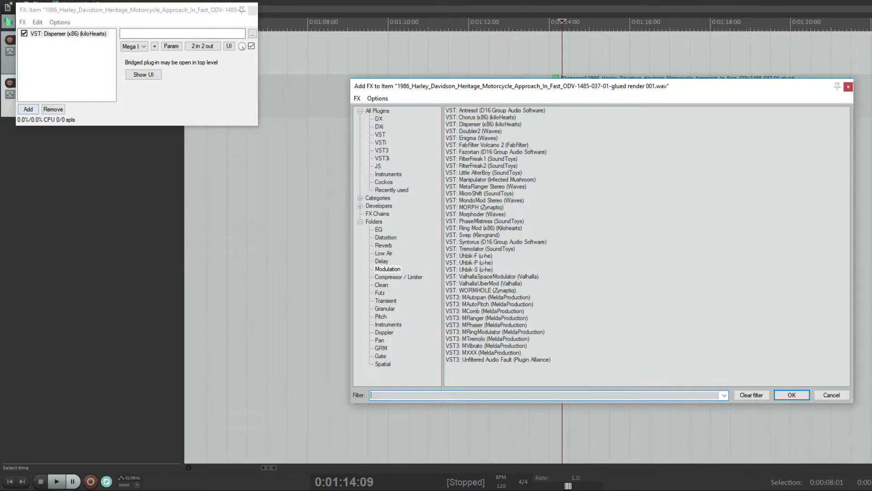
left_click(497, 242)
left_click(792, 395)
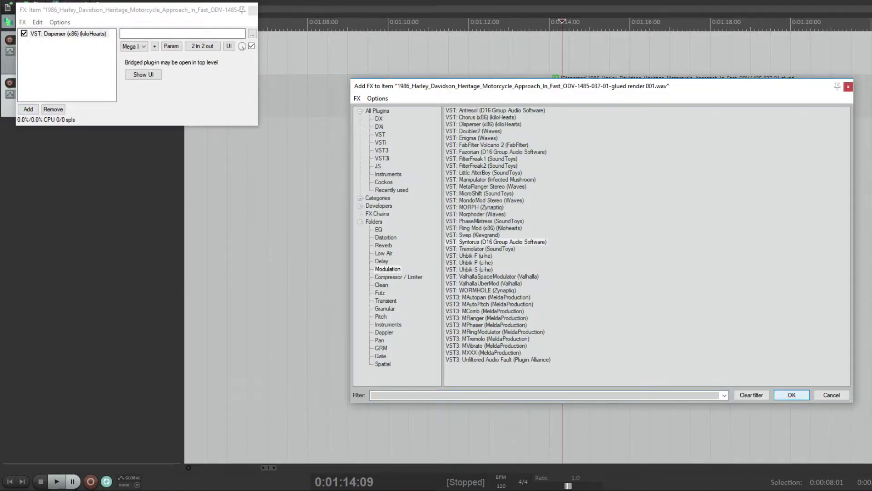
Lengthen the clip's fade-in to about half a second and audition the clip from its start.
left_click(549, 132)
left_click_drag(556, 86, 570, 89)
left_click(560, 132)
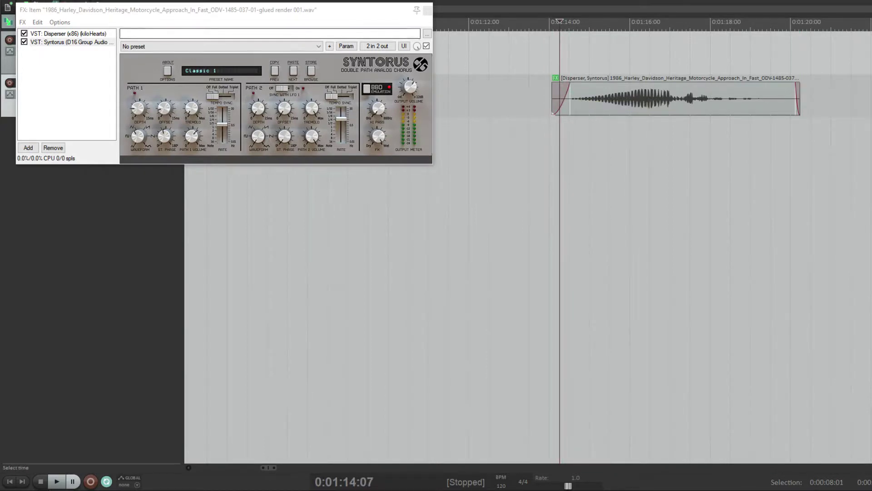
key("space")
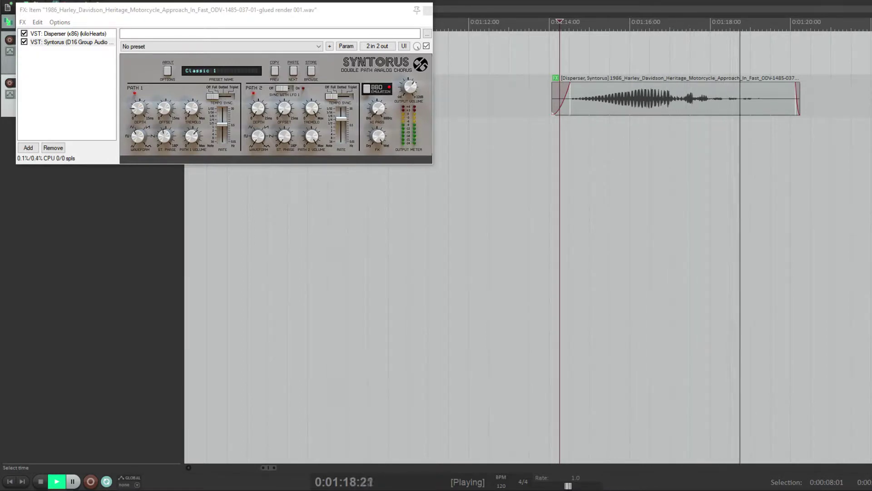
key("space")
key("space")
key("space")
Step through the Syntorus presets to Tonal Jump and audition it.
left_click(294, 70)
left_click(294, 71)
left_click(294, 71)
key("space")
key("space")
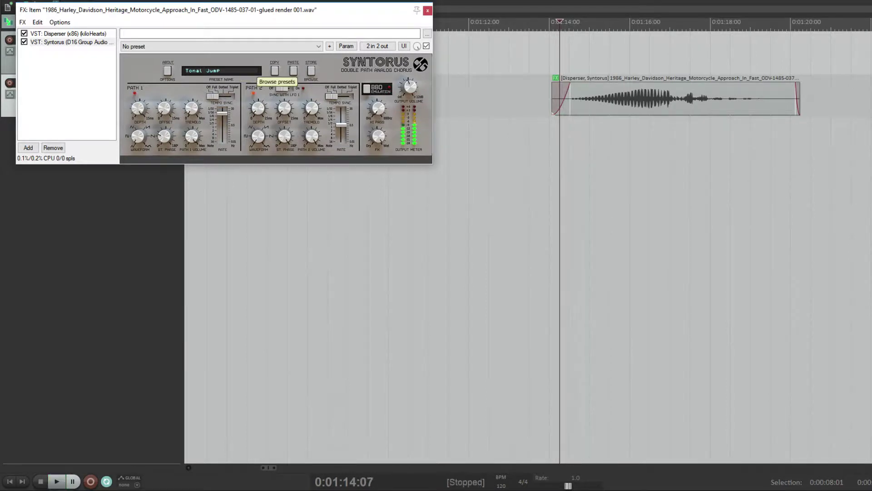
Load the Solina String 1 preset from Syntorus's _Famous category and audition it.
left_click(311, 71)
left_click(162, 176)
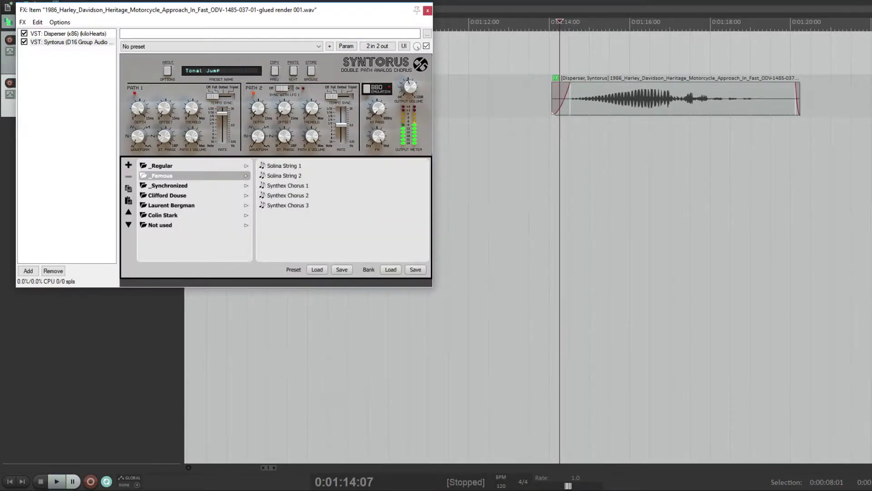
double_click(284, 166)
key("Return")
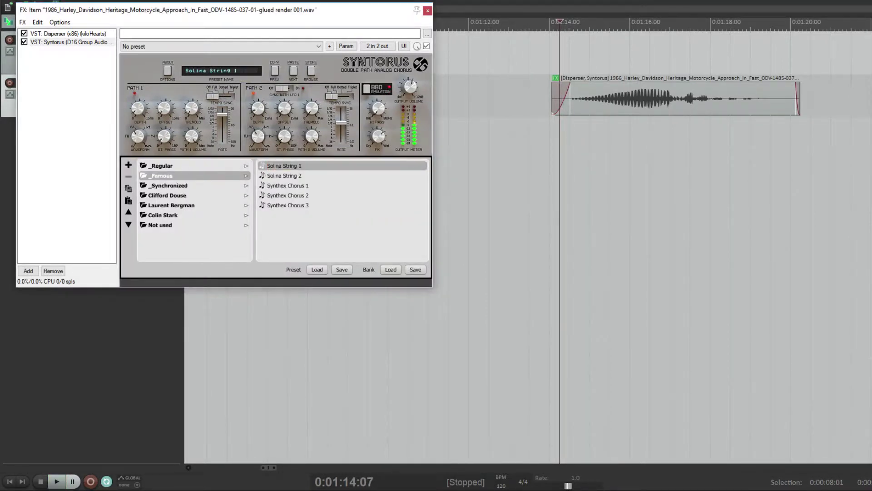
left_click(317, 269)
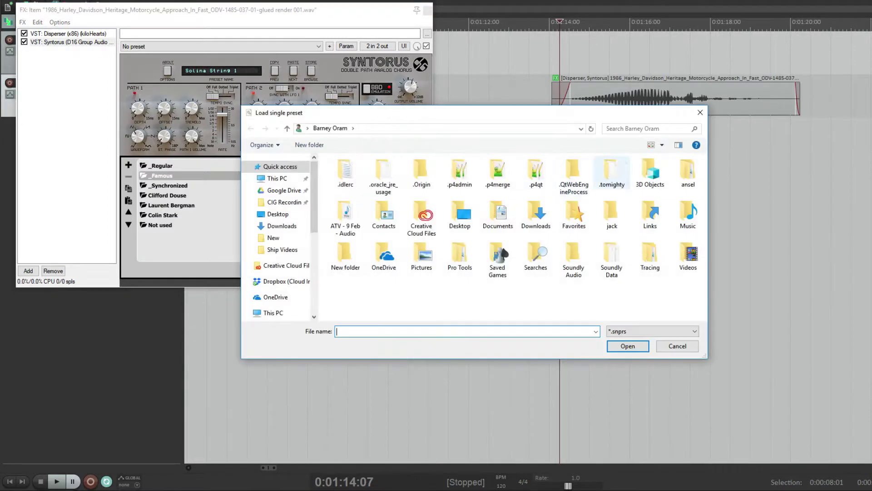
key("Escape")
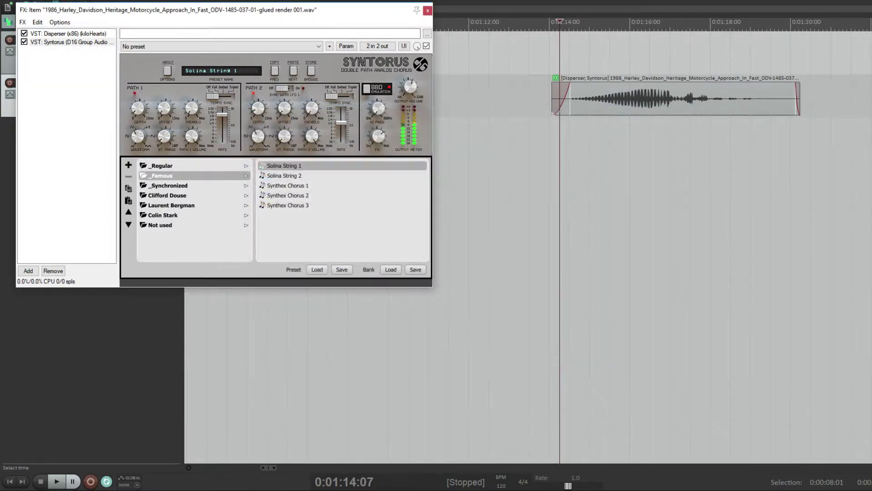
left_click(312, 71)
key("space")
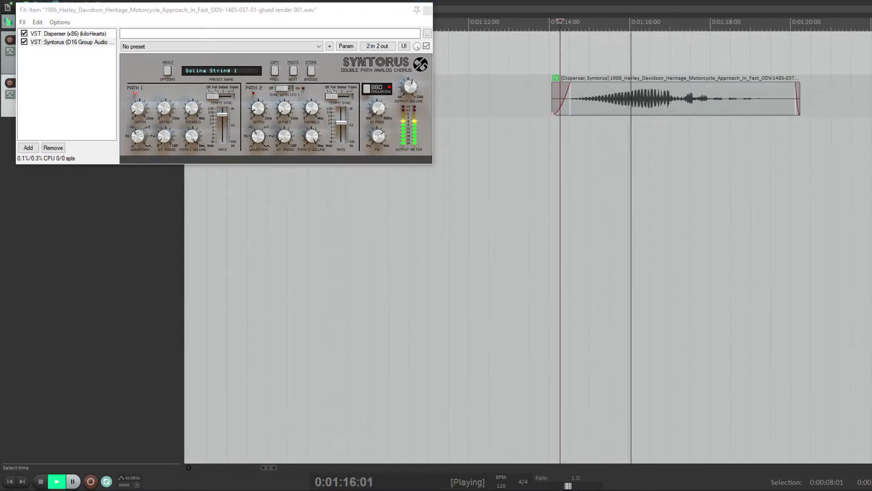
key("space")
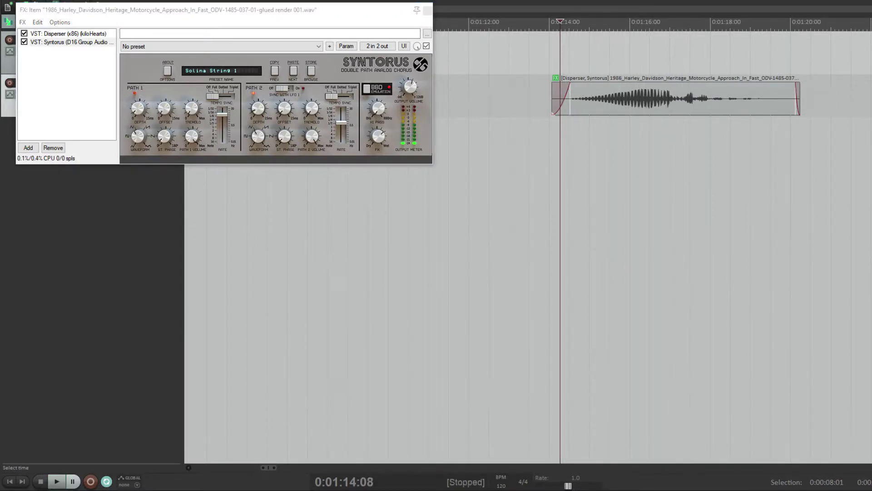
Switch Syntorus to the Solina String 2 preset and audition it.
left_click(293, 70)
key("space")
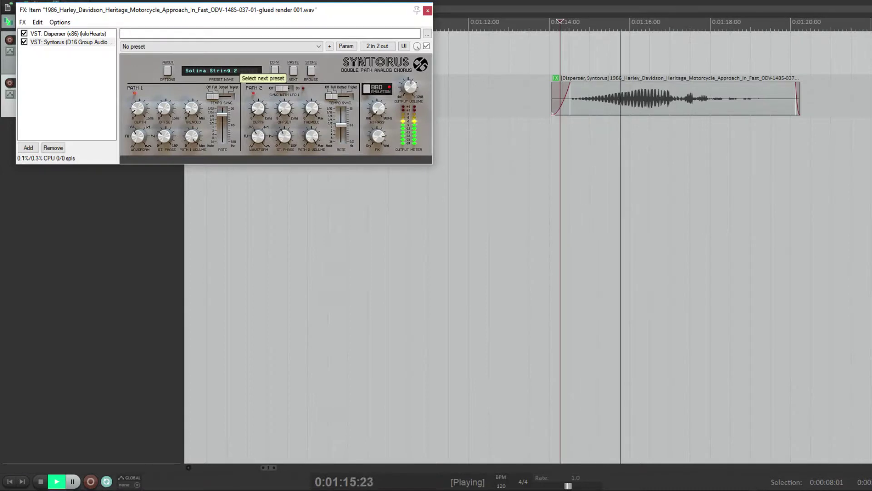
key("space")
Apply the Disperser and Syntorus effects to the clip as a new mono-output take and audition it.
right_click(658, 99)
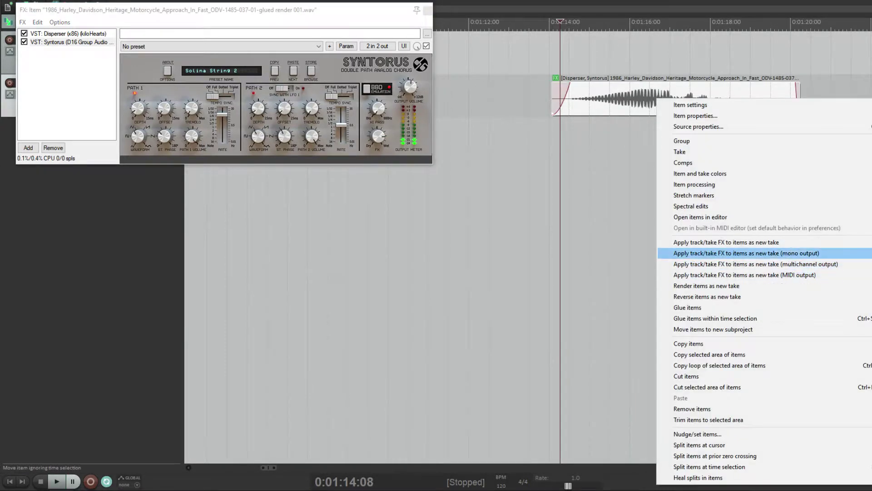
left_click(746, 253)
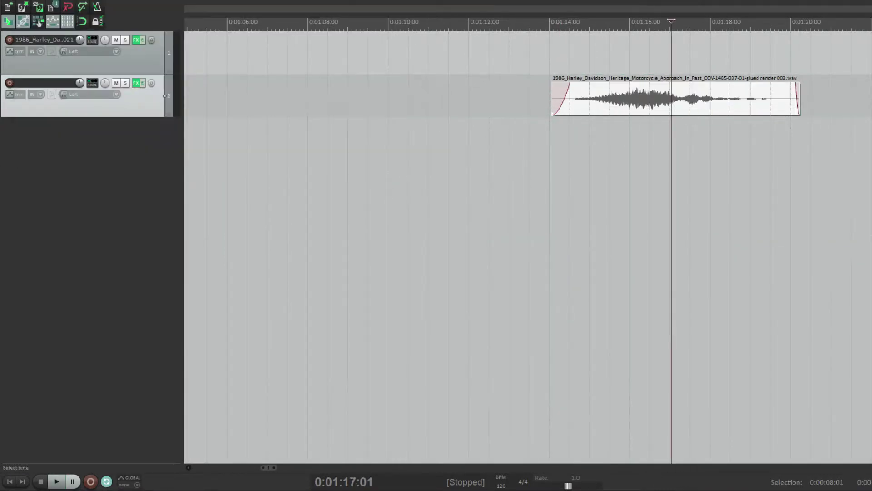
key("space")
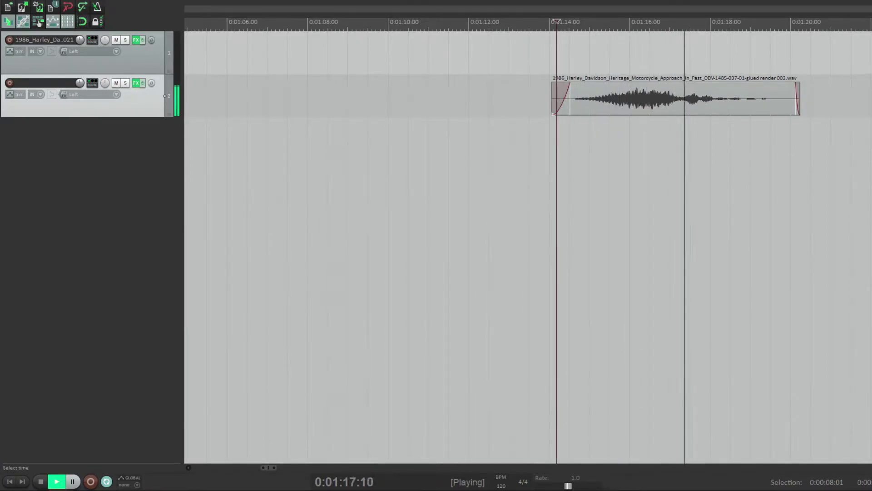
key("space")
Add the Waves Doppler Stereo effect to the rendered motorcycle clip.
left_click(645, 104)
key("shift+e")
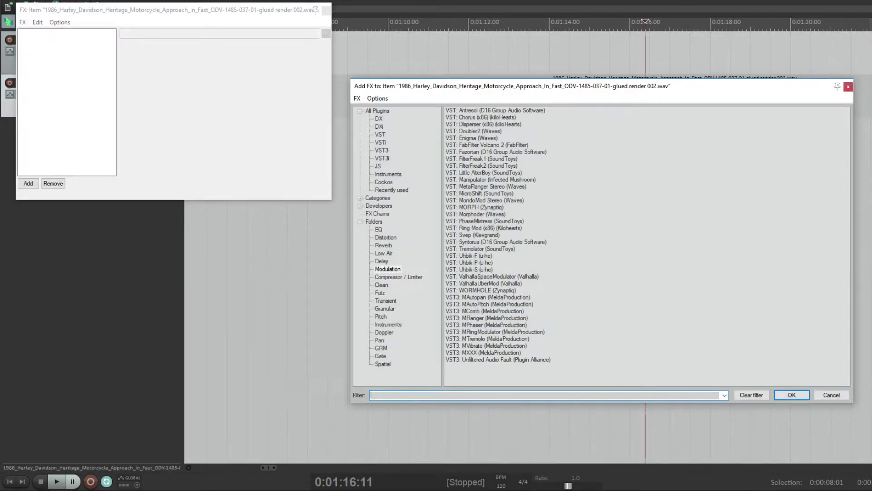
left_click(384, 332)
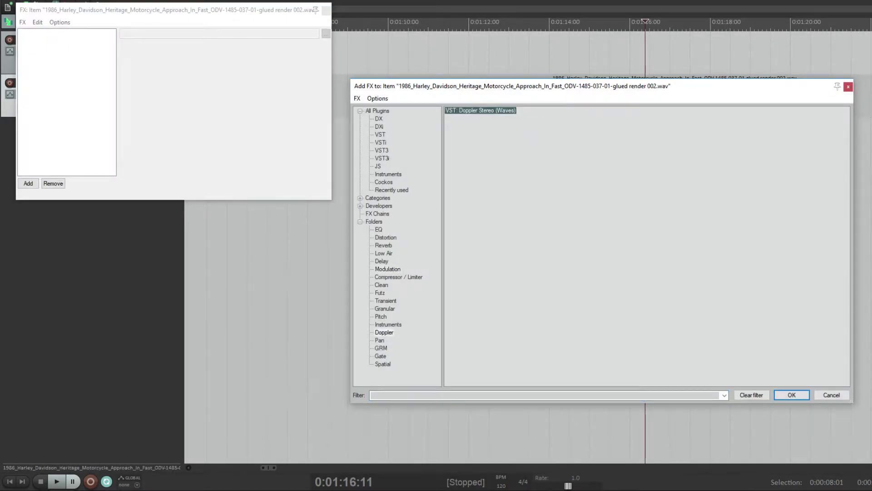
double_click(481, 110)
left_click(560, 150)
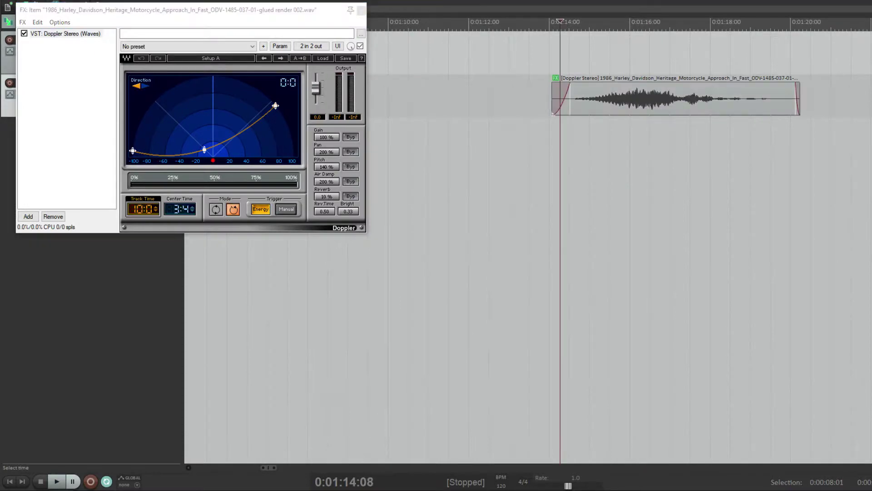
Shape a near-symmetric Doppler path, bypass pan, set gain 61%, pitch 161%, track time 7.7 and center time 2.6, and audition it.
left_click_drag(275, 105, 249, 97)
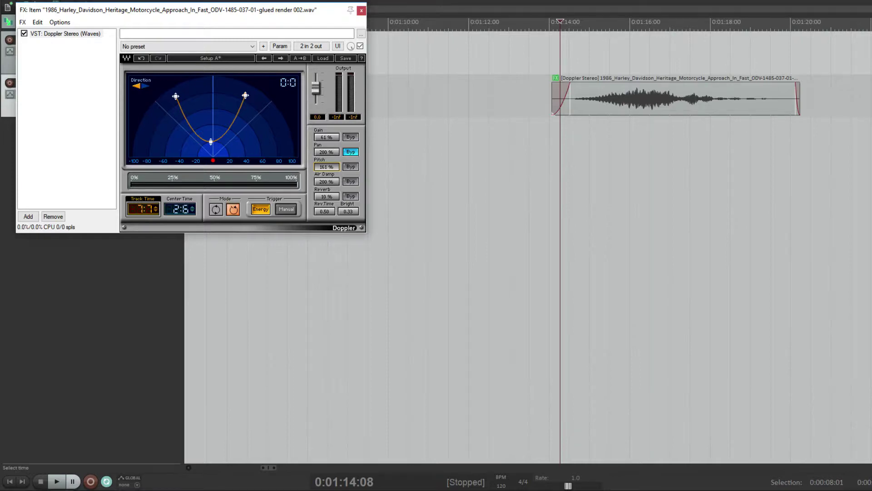
left_click(548, 136)
key("space")
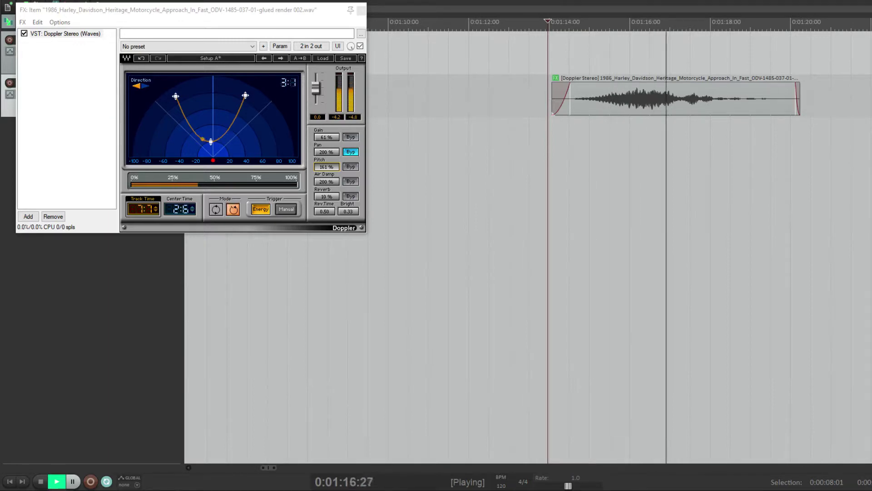
key("space")
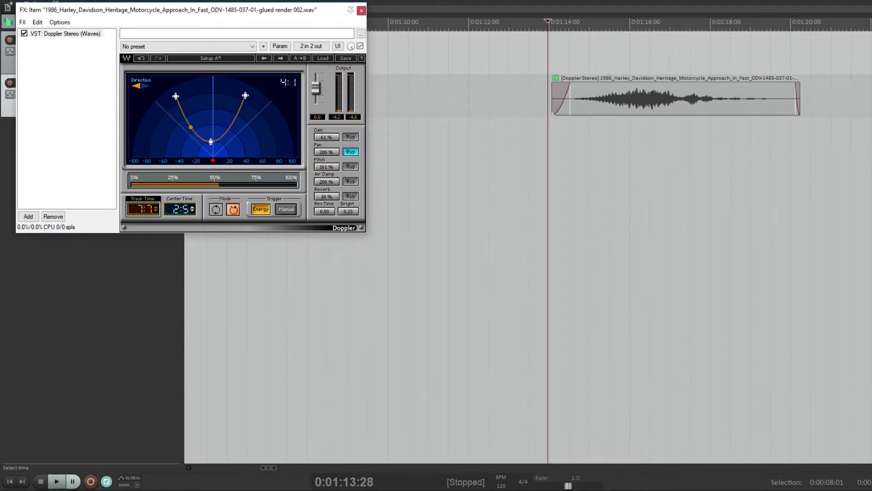
Add the Waves L1 Limiter after Doppler, lower its threshold to -6.0 and raise its release.
left_click(28, 216)
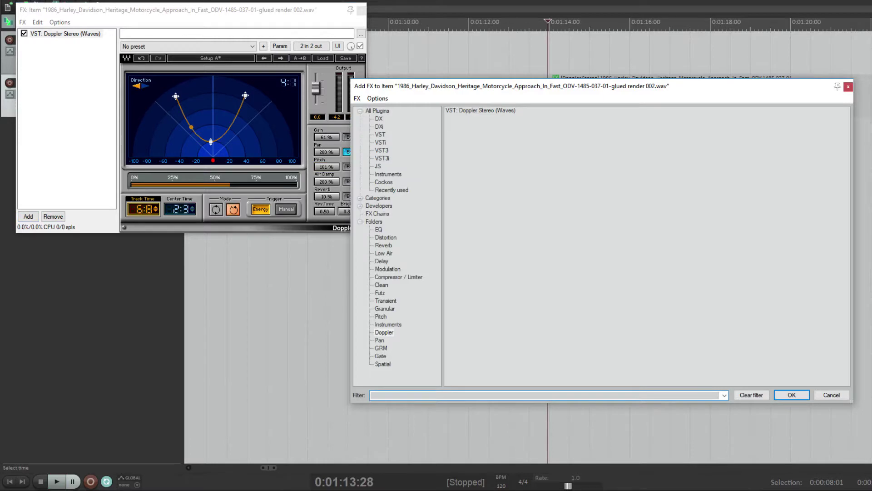
left_click(398, 278)
left_click(475, 132)
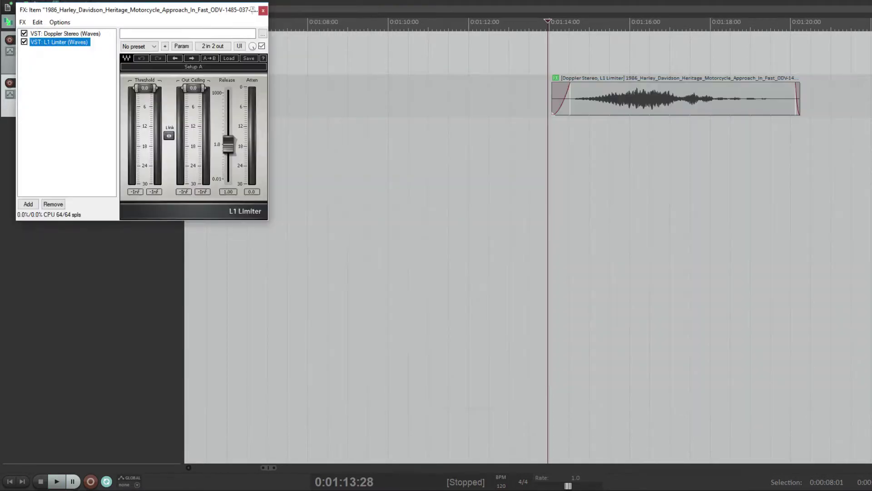
left_click_drag(145, 88, 145, 97)
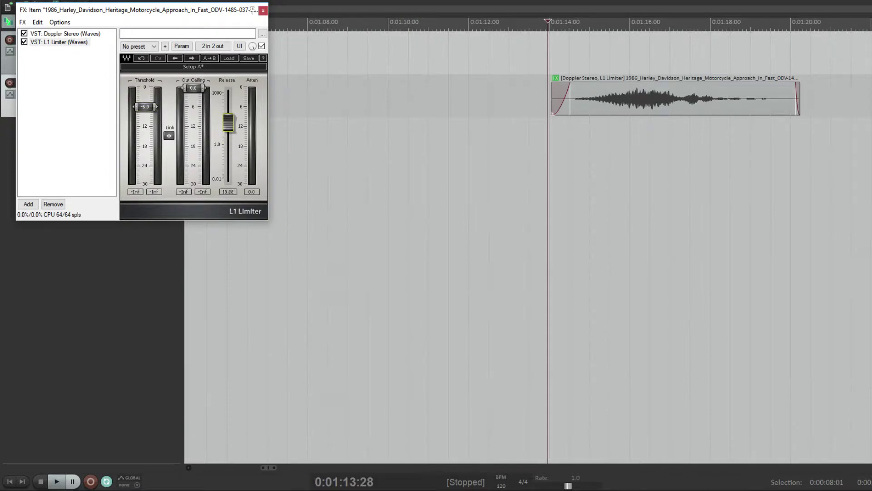
Add Oxford Inflator Native with effect at 60.7% and curve at +27.1, and start auditioning the chain.
left_click(28, 204)
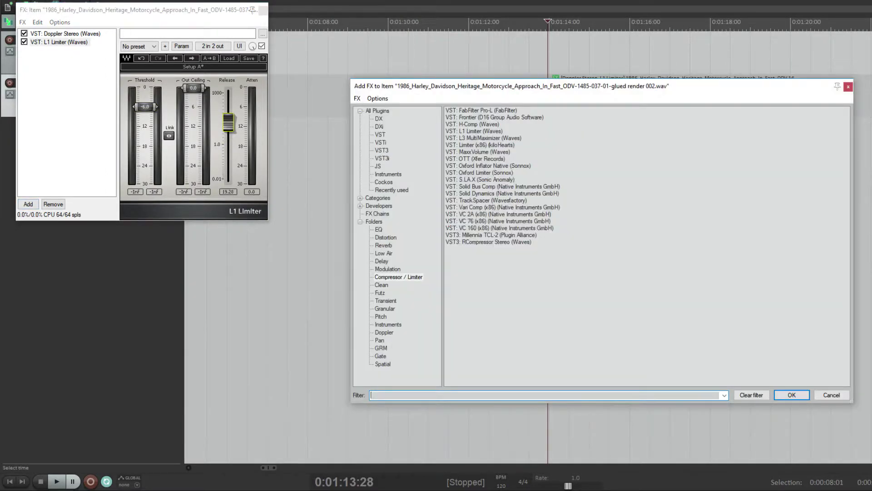
double_click(488, 166)
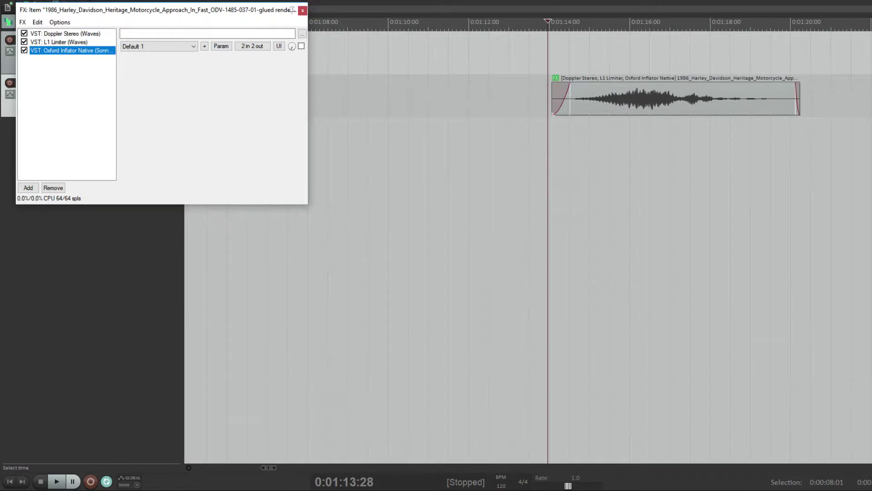
left_click_drag(190, 186, 191, 144)
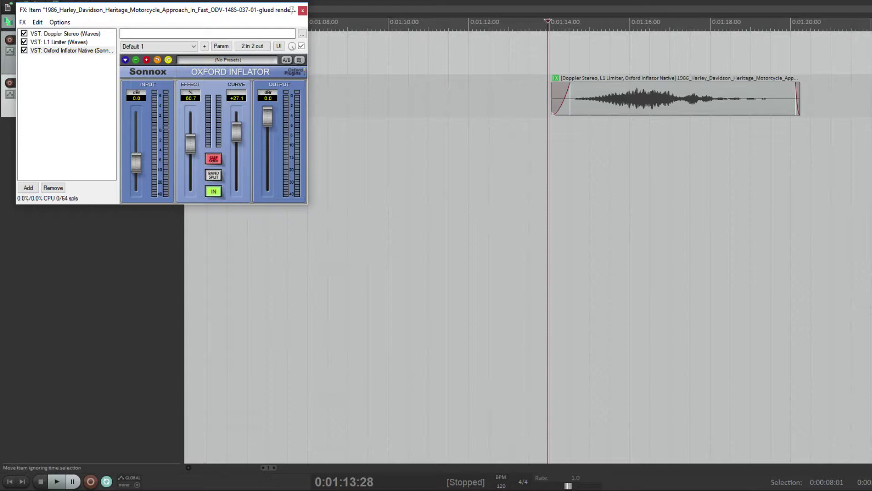
key("space")
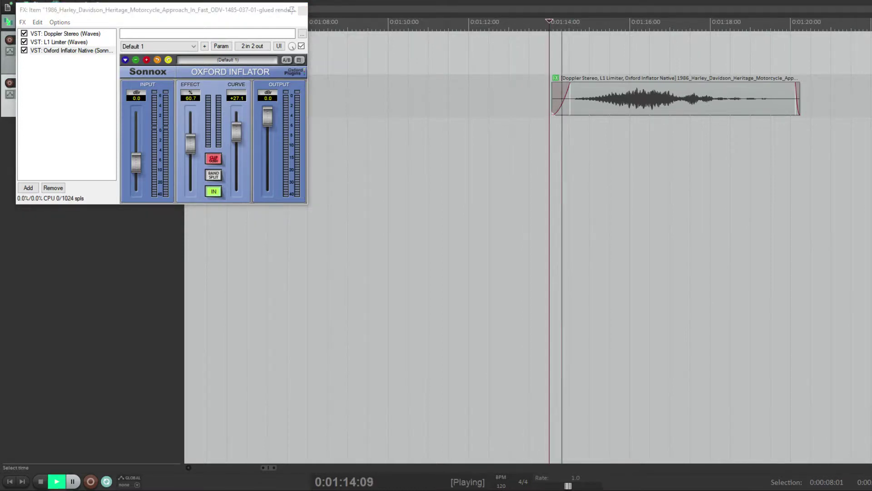
Raise the Doppler effect's pitch amount to 179% and audition the clip.
left_click(66, 33)
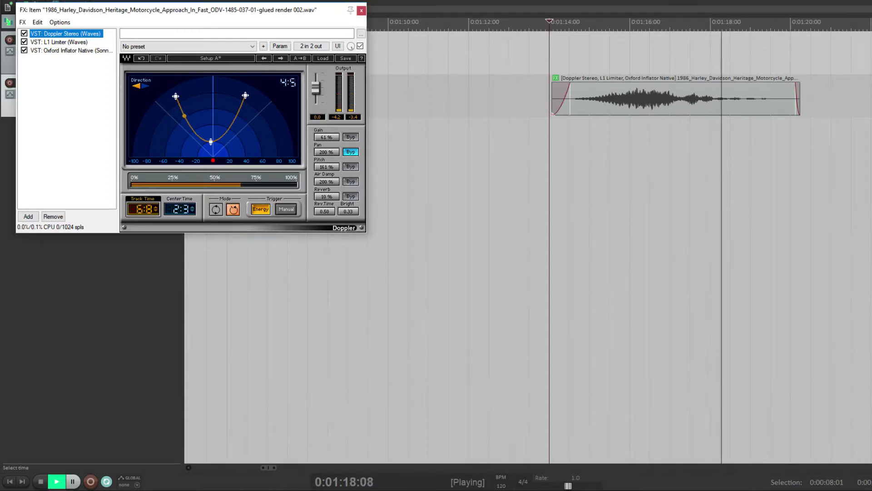
key("space")
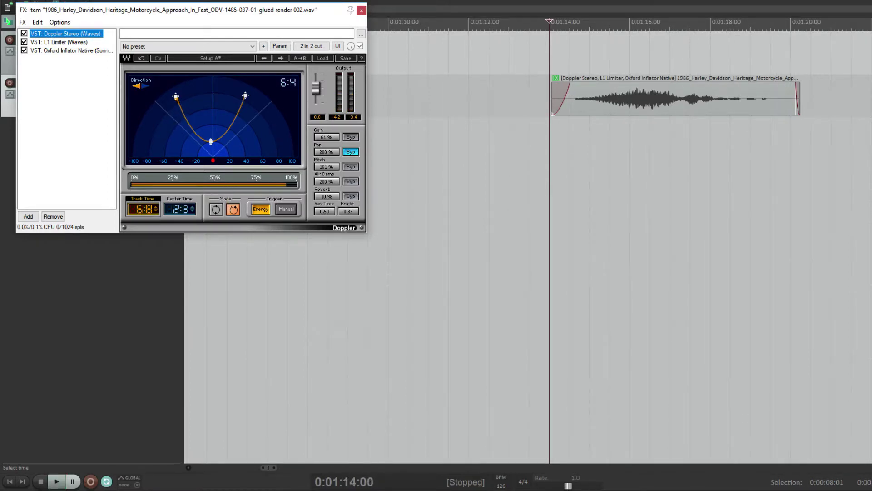
left_click_drag(327, 167, 326, 162)
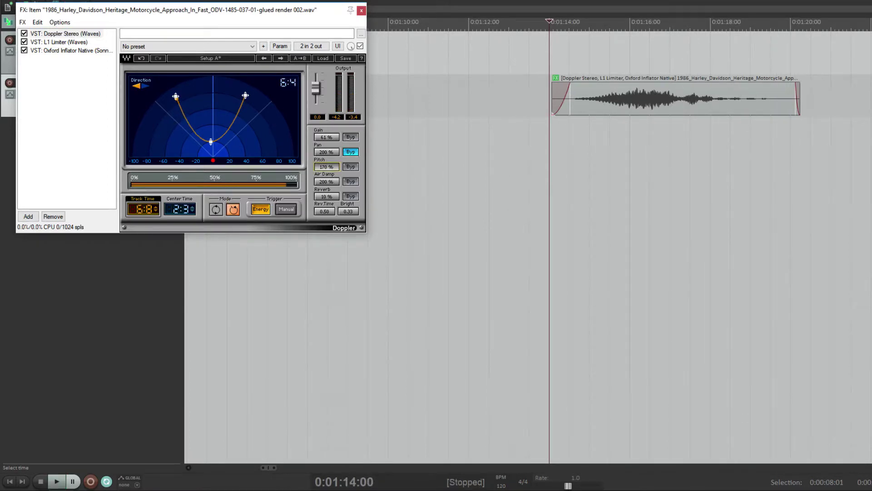
key("space")
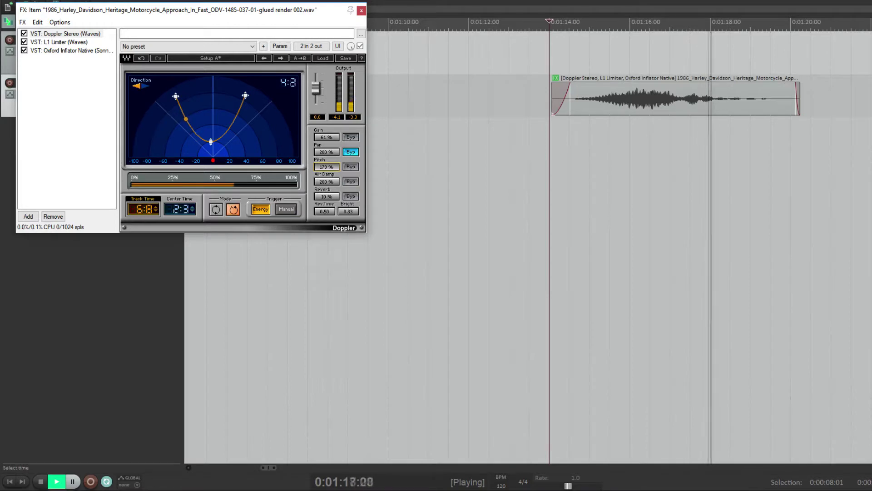
key("space")
Apply the Doppler, L1 Limiter and Inflator effects to the clip as a new mono-output take and audition it.
right_click(625, 103)
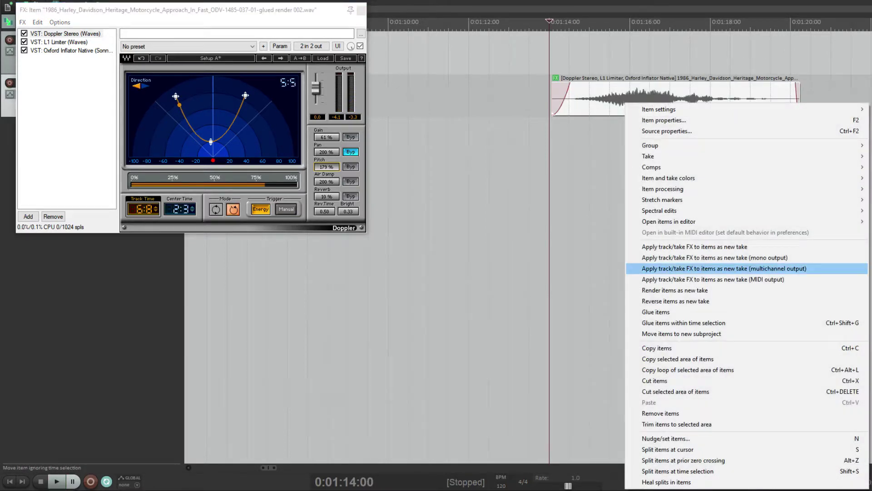
left_click(664, 256)
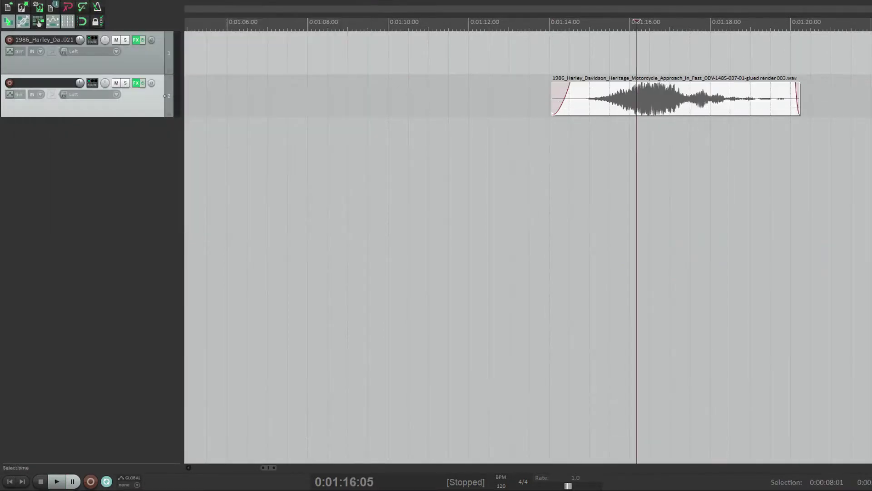
left_click(608, 181)
key("space")
scroll(608, 182, "up", 5)
scroll(550, 245, "down", 10)
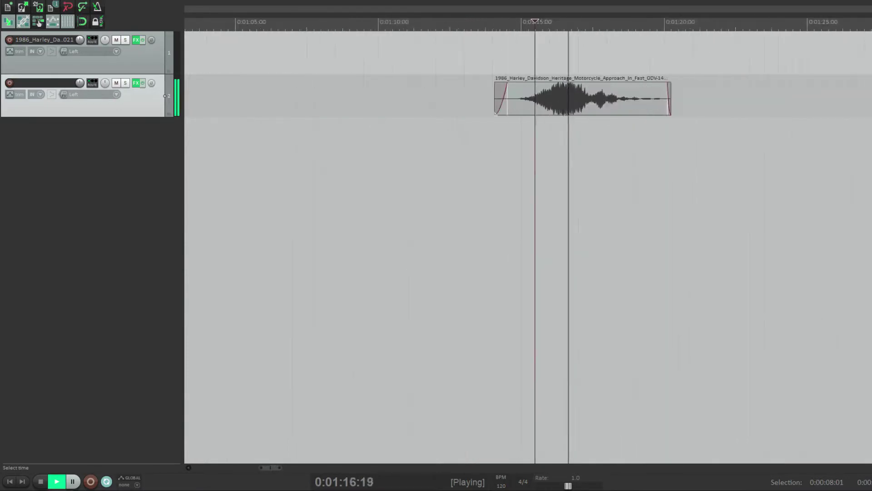
key("space")
Audition the Med Fast motorcycle approach recordings on the first track to look for another source sound.
scroll(550, 246, "down", 3)
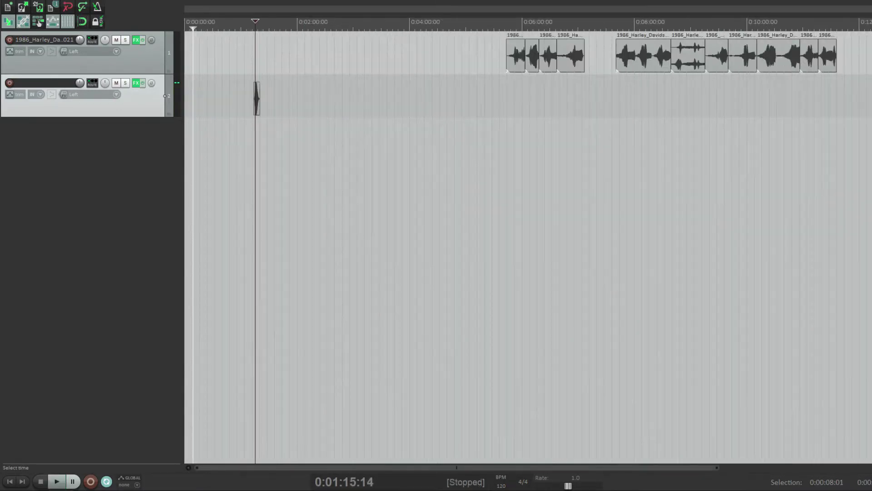
left_click(576, 181)
scroll(577, 182, "up", 8)
left_click(344, 182)
scroll(344, 182, "up", 6)
key("space")
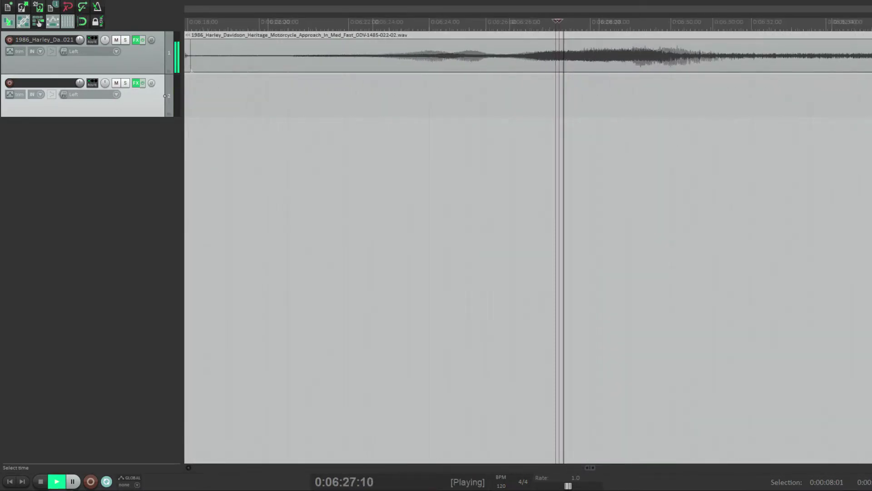
scroll(344, 182, "down", 5)
left_click(368, 181)
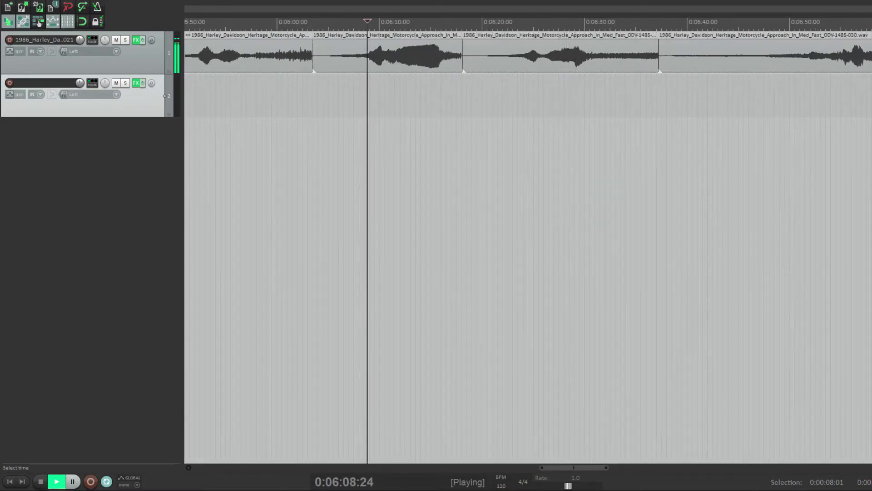
scroll(368, 182, "up", 5)
scroll(367, 181, "down", 4)
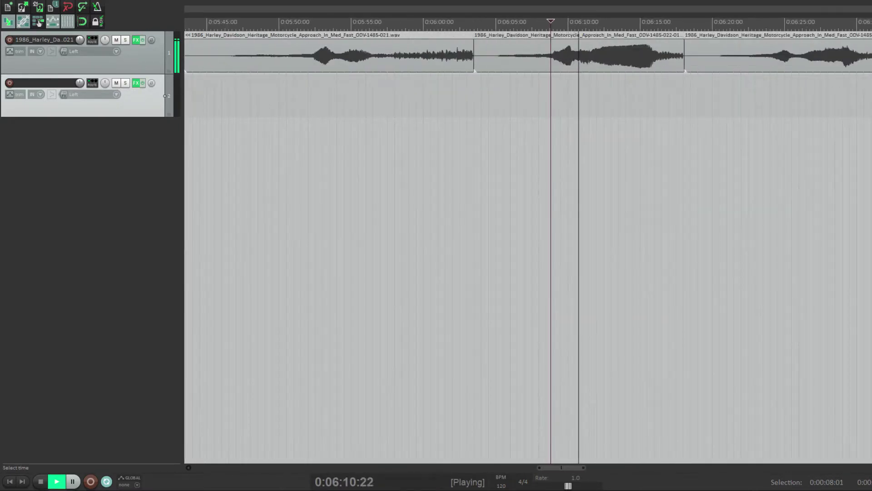
Audition the loud engine bursts in the Approach_In_Fast 038 recording.
scroll(550, 246, "down", 6)
left_click(744, 246)
scroll(744, 246, "up", 7)
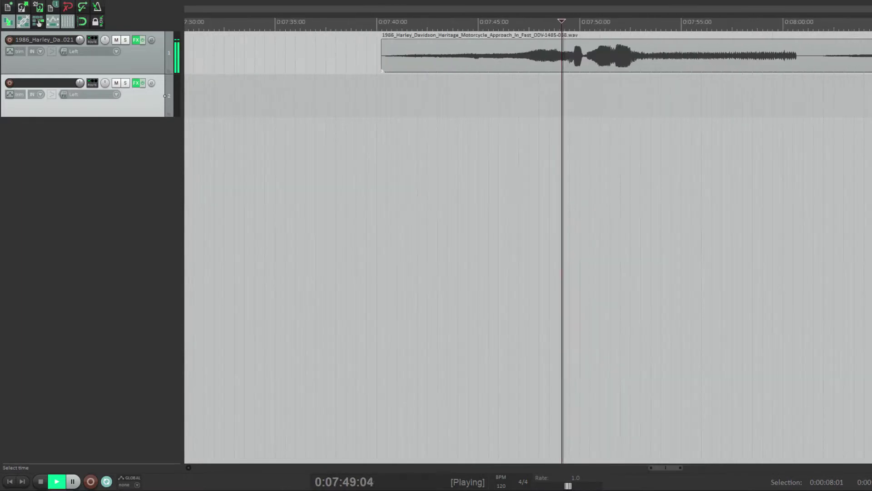
scroll(743, 245, "down", 5)
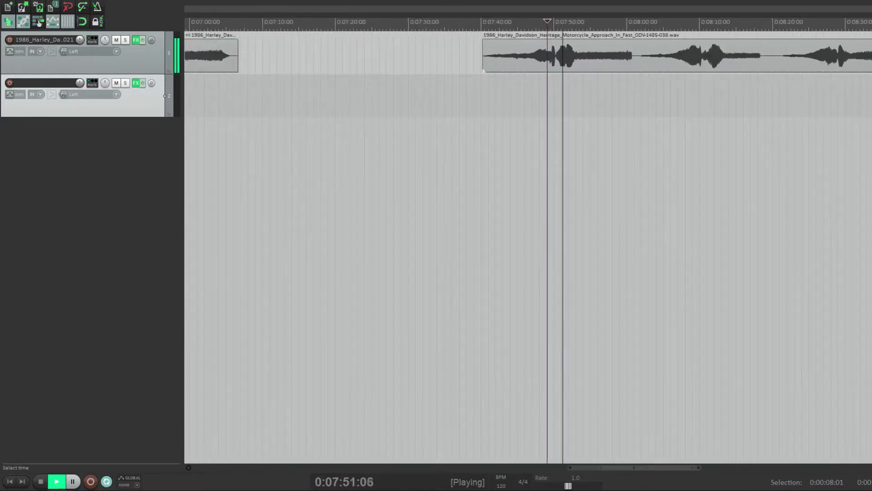
scroll(744, 245, "up", 2)
scroll(527, 246, "up", 5)
key("space")
Split out a section of about 2 seconds around the 038 recording's second engine burst and move it to the second track.
left_click(462, 57)
left_click(452, 57)
key("s")
left_click(617, 56)
key("s")
left_click_drag(543, 57, 177, 95)
Move the extracted engine burst along the second track to about 0:01:25, after the processed pass-by clip.
scroll(543, 95, "down", 5)
scroll(502, 182, "down", 5)
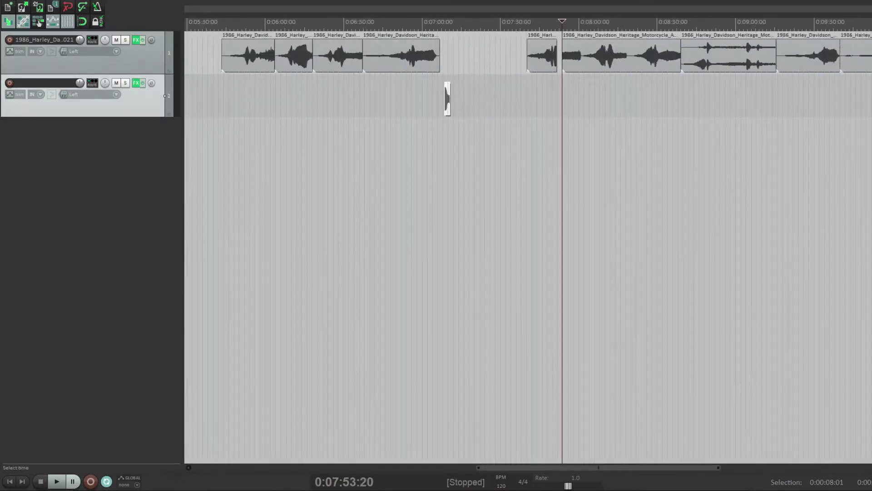
left_click_drag(448, 98, 413, 100)
left_click(408, 132)
Give the engine burst clip a short fade-in and a long, curved fade-out.
scroll(407, 132, "up", 5)
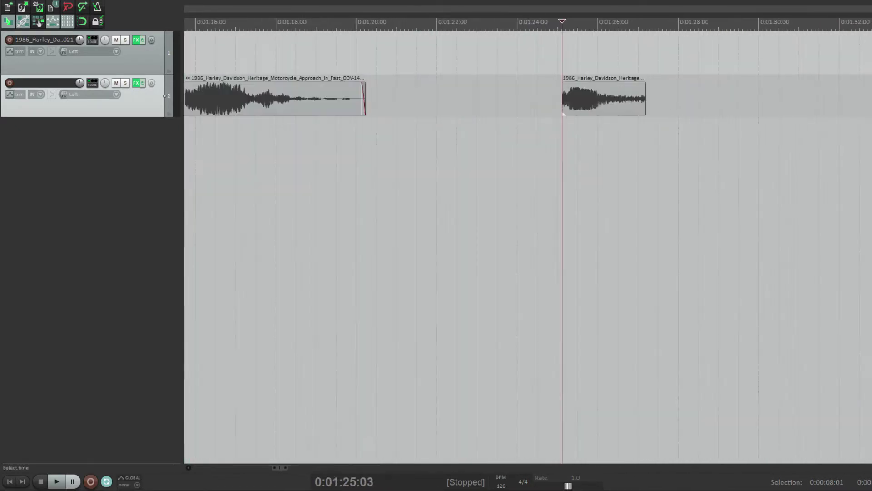
left_click_drag(563, 84, 569, 86)
left_click_drag(645, 83, 610, 84)
left_click(635, 94, "ctrl")
Add the kiloHearts Disperser effect to the engine burst clip and audition it.
left_click(587, 101)
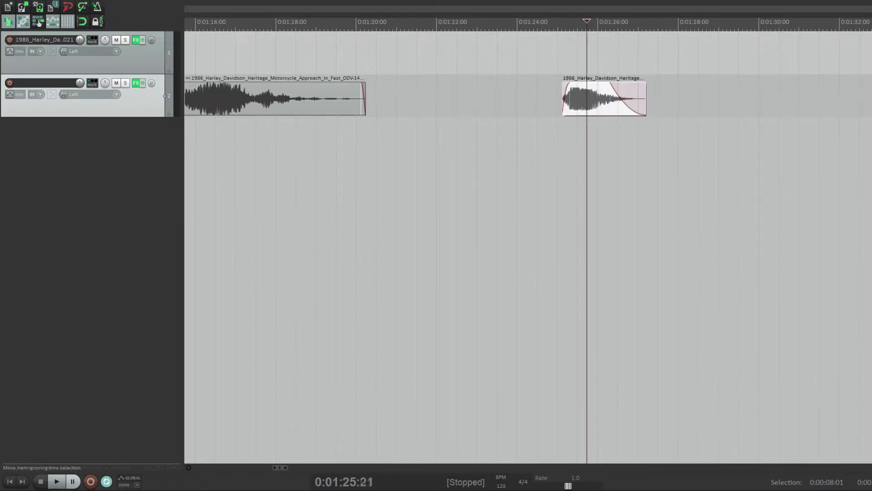
key("shift+e")
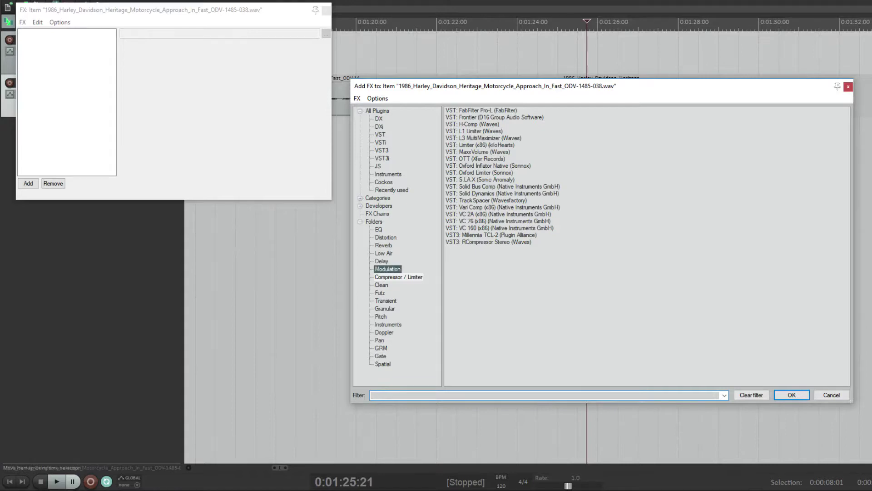
double_click(483, 125)
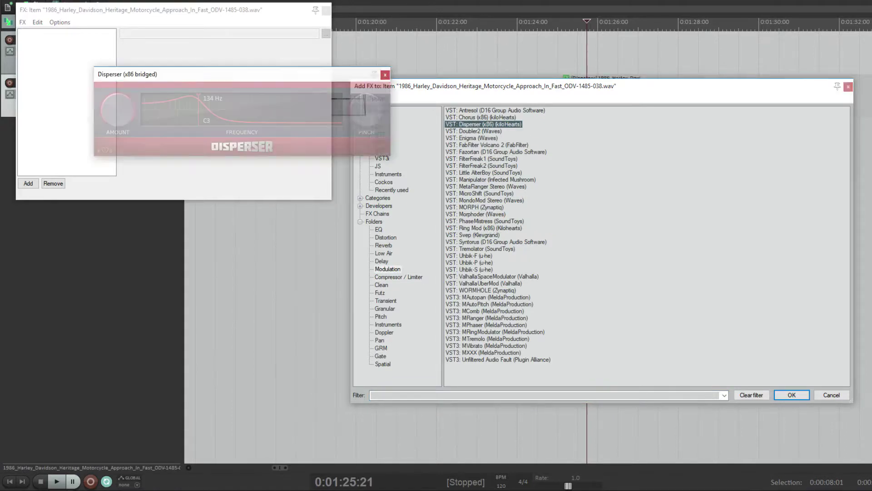
left_click(559, 102)
key("space")
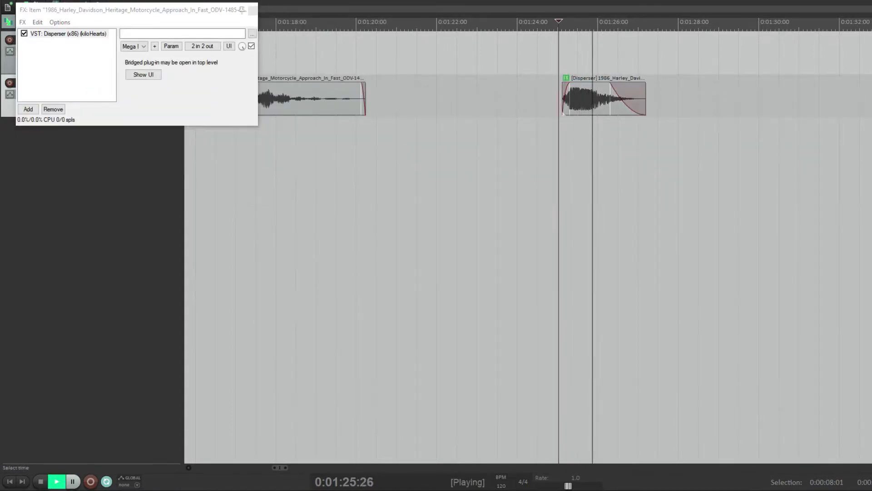
key("space")
Set the Disperser frequency to 166 Hz and audition the engine burst.
left_click(242, 9)
key("space")
key("space")
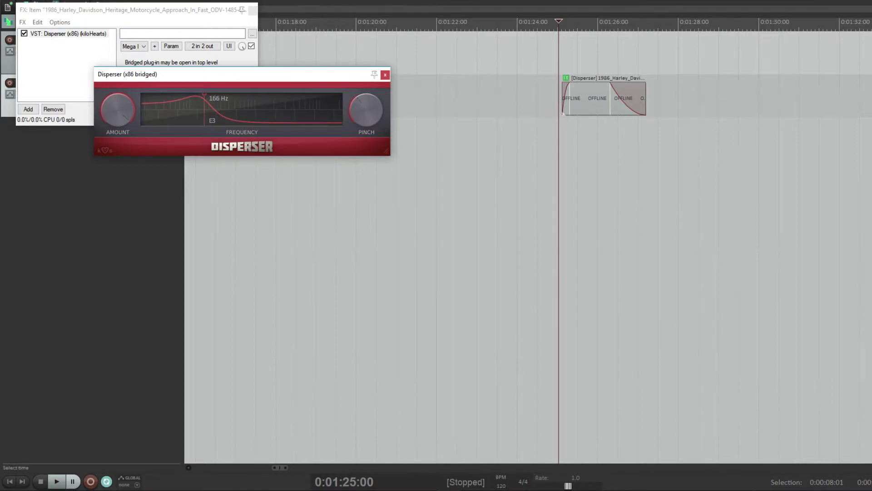
right_click(66, 34)
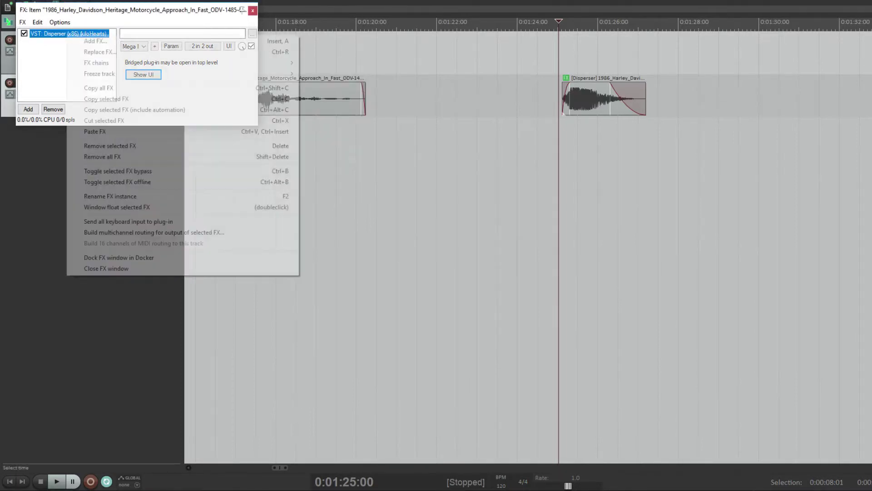
key("Return")
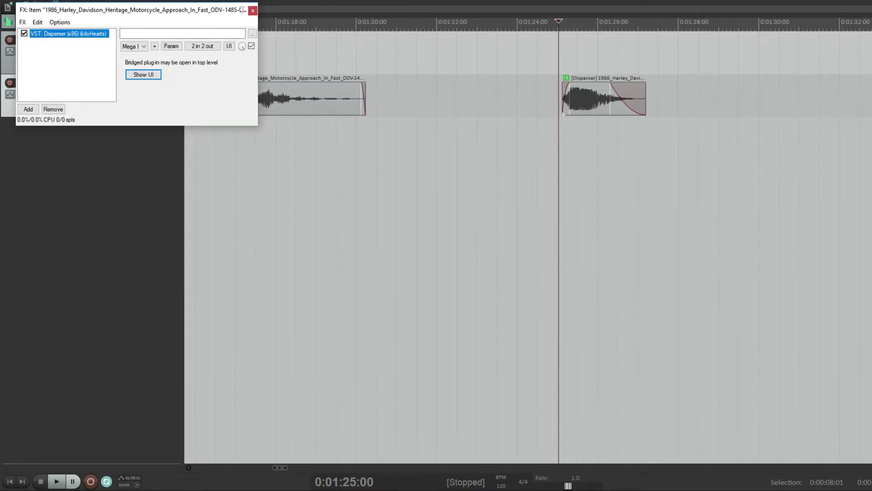
Paste a second Disperser onto the engine burst clip, set its frequency to 61.0 Hz and audition the clip.
key("ctrl+v")
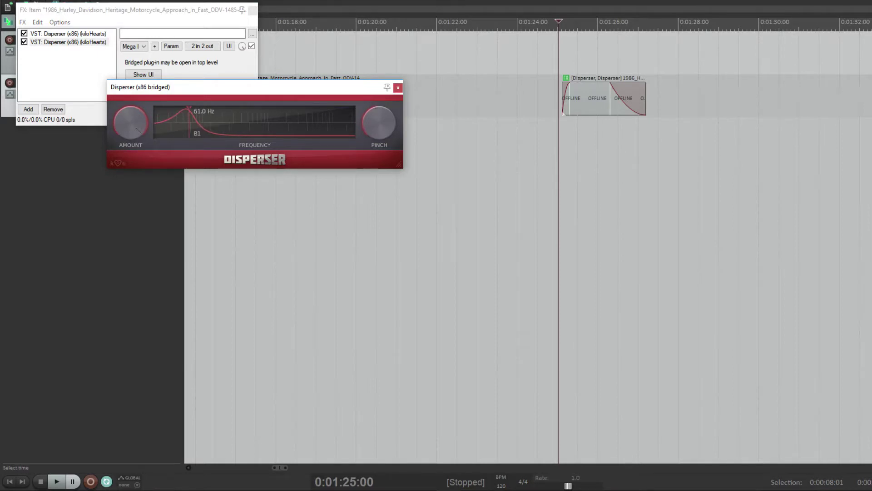
key("Escape")
key("space")
key("space")
left_click(242, 10)
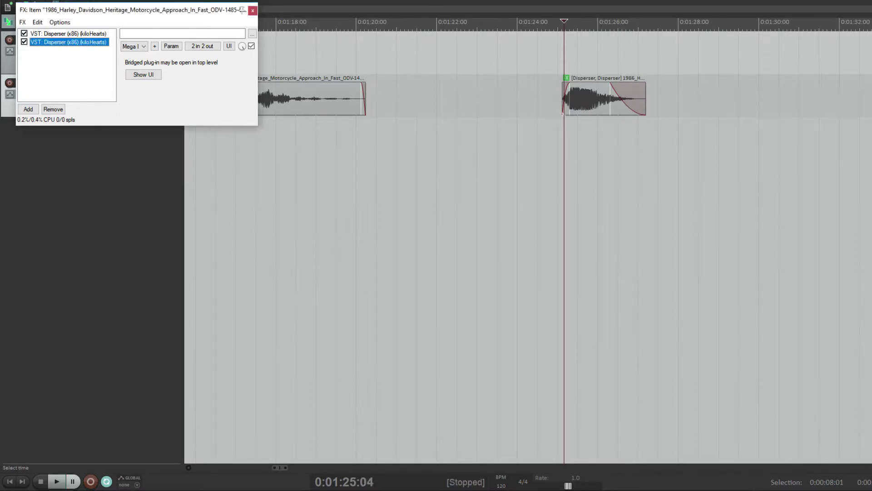
Paste a third Disperser onto the engine burst clip, set its frequency to 365 Hz and audition the clip.
key("ctrl+v")
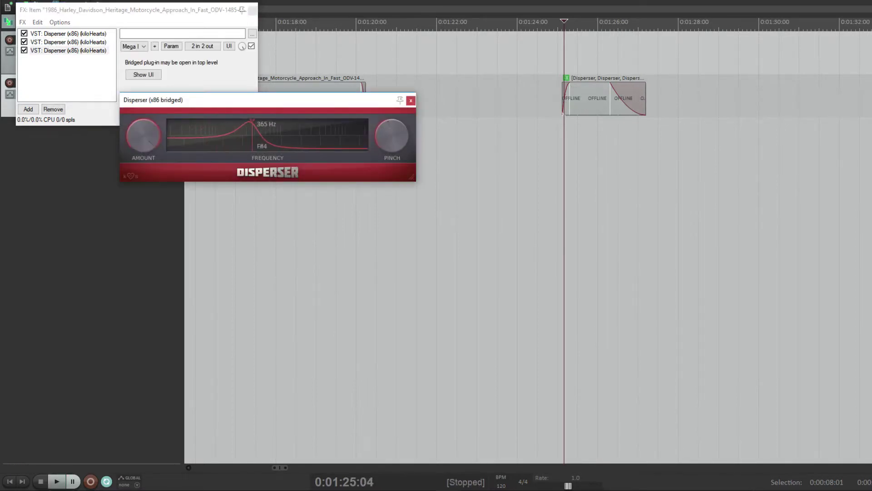
key("space")
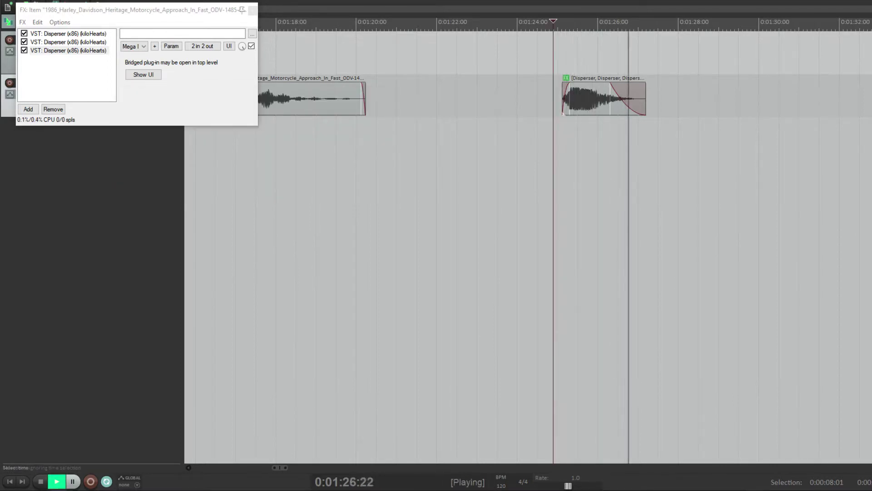
key("space")
Try applying the three Disperser effects to the engine burst clip as a new take.
right_click(563, 78)
left_click(678, 257)
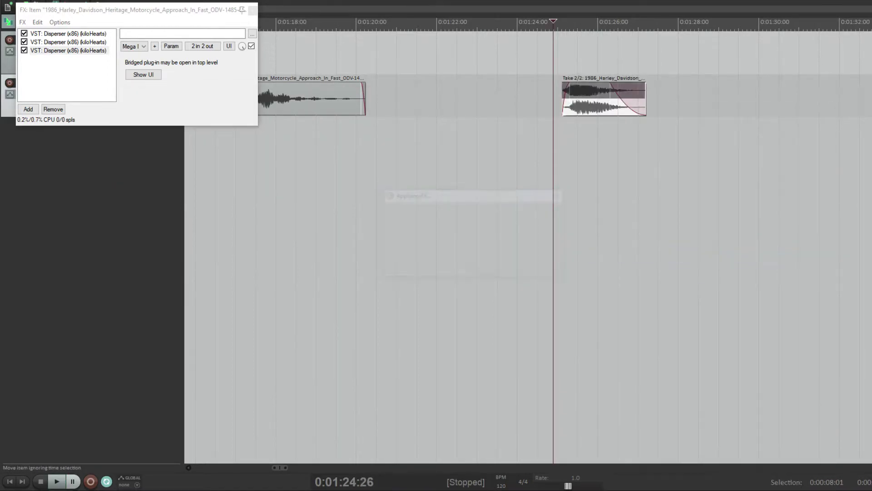
key("ctrl+z")
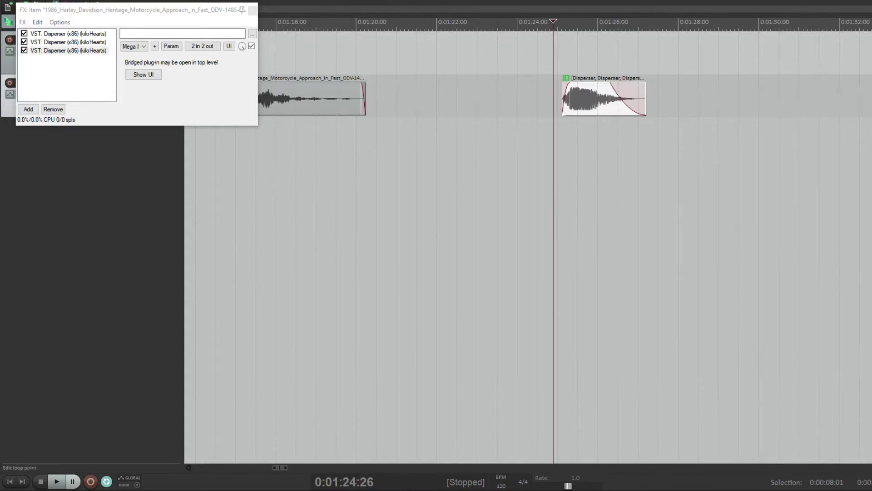
Add the Waves Z-Noise effect to the engine burst clip and place it first in the chain, before the Dispersers.
left_click(566, 150)
left_click(557, 150)
left_click(28, 109)
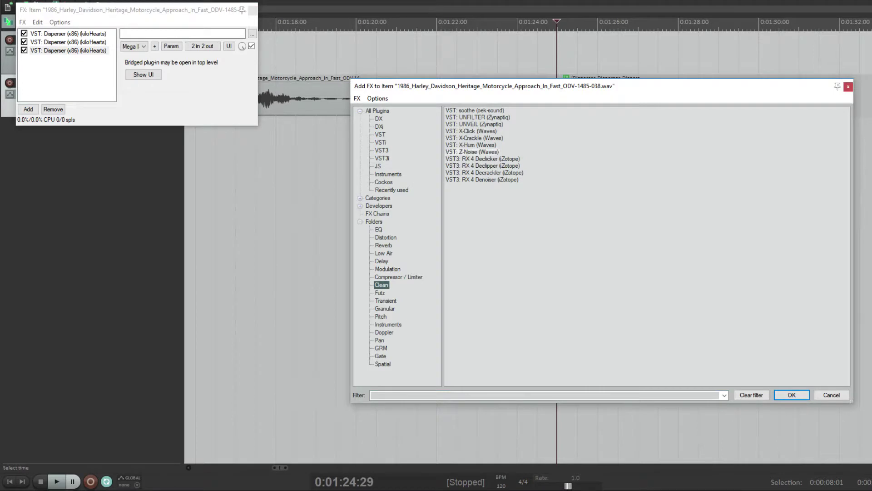
key("Return")
left_click_drag(58, 59, 57, 34)
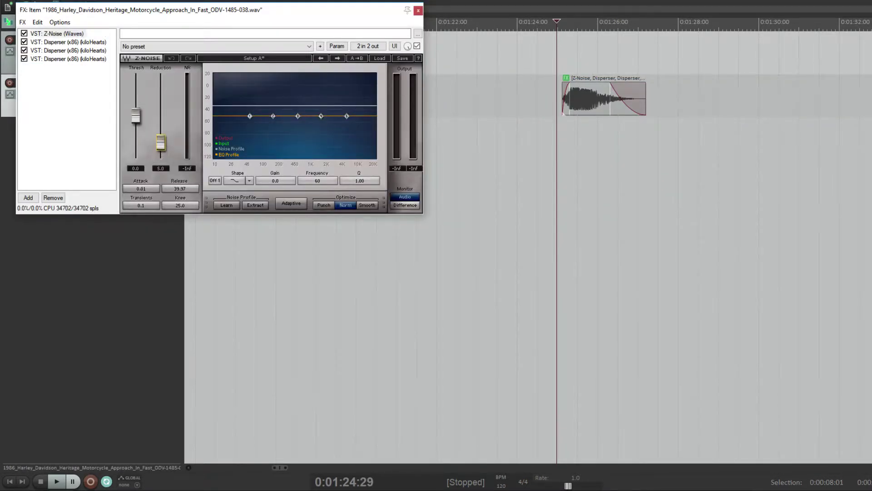
Set the Z-Noise reduction to 11.0 and the threshold to -12.1 while auditioning the engine burst.
key("space")
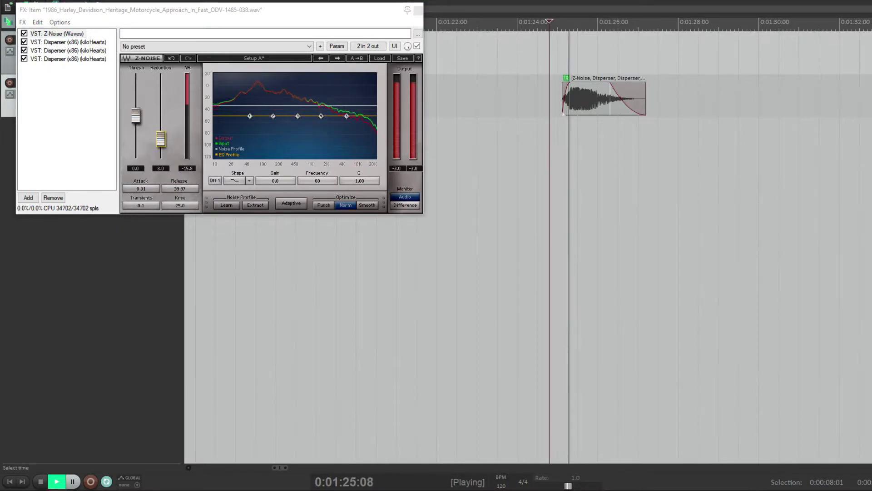
key("space")
left_click_drag(161, 139, 161, 137)
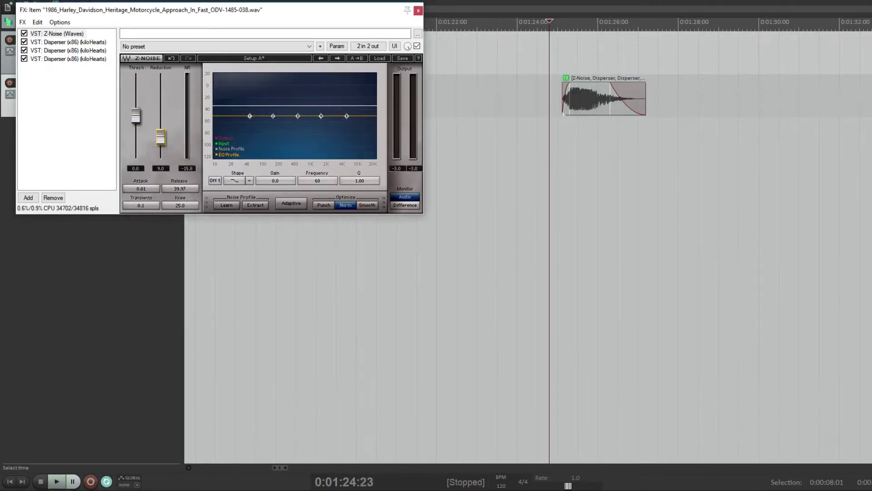
key("space")
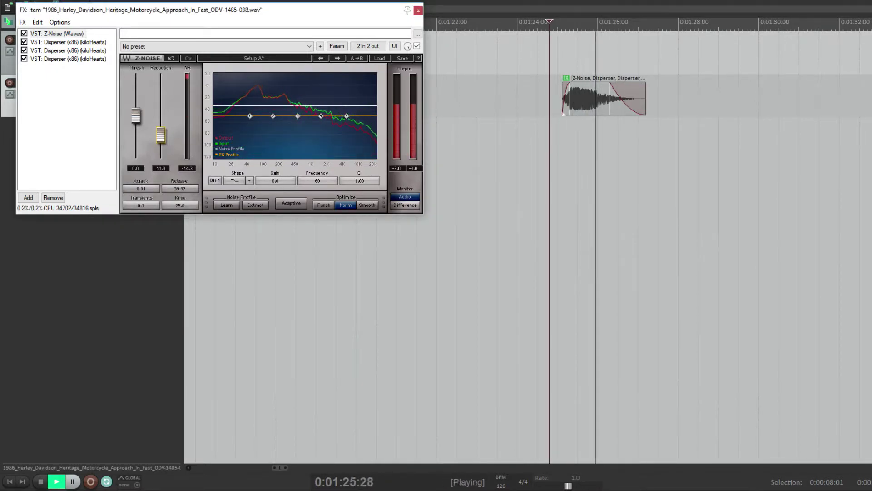
key("space")
key("space")
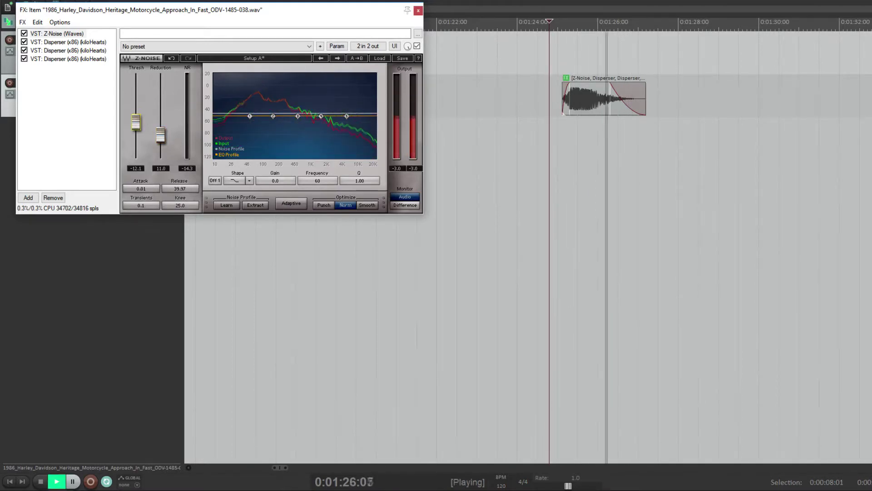
key("space")
left_click(29, 197)
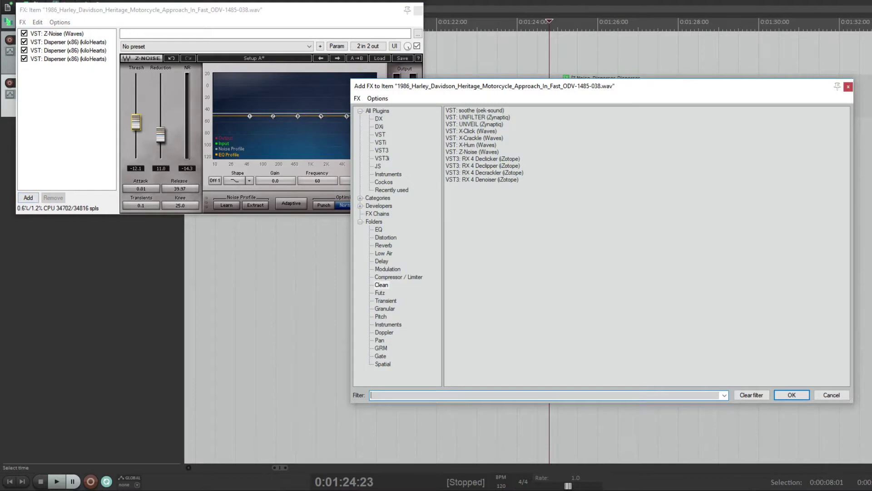
left_click(386, 301)
double_click(504, 145)
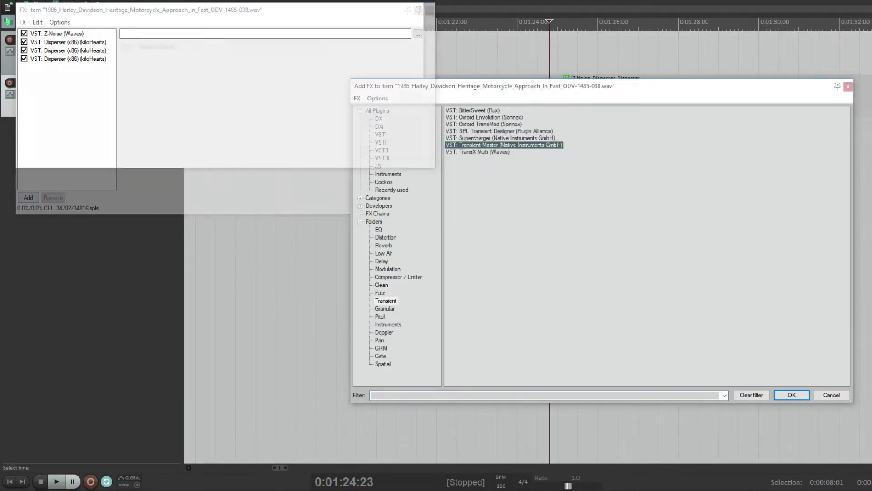
key("Delete")
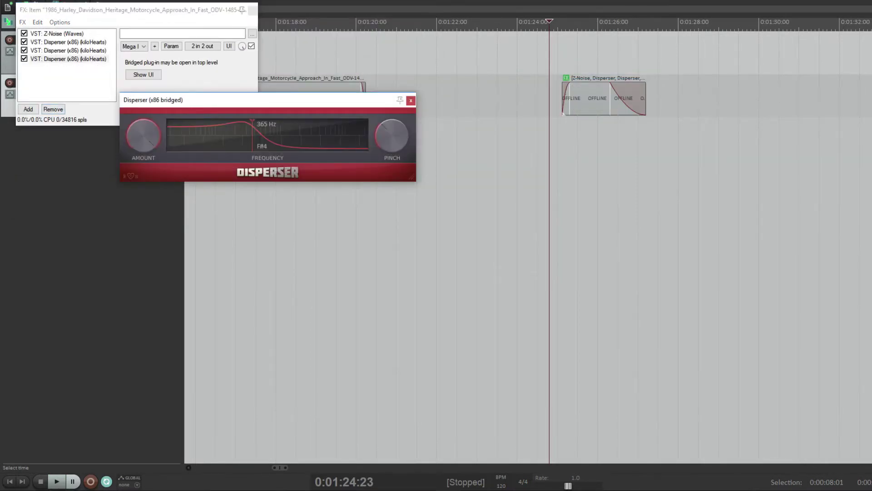
Add Waves TransX Multi, raise the first band's range to 14.4 and the third's to 16.7, set duration to 58.06 and audition.
left_click(28, 109)
key("Return")
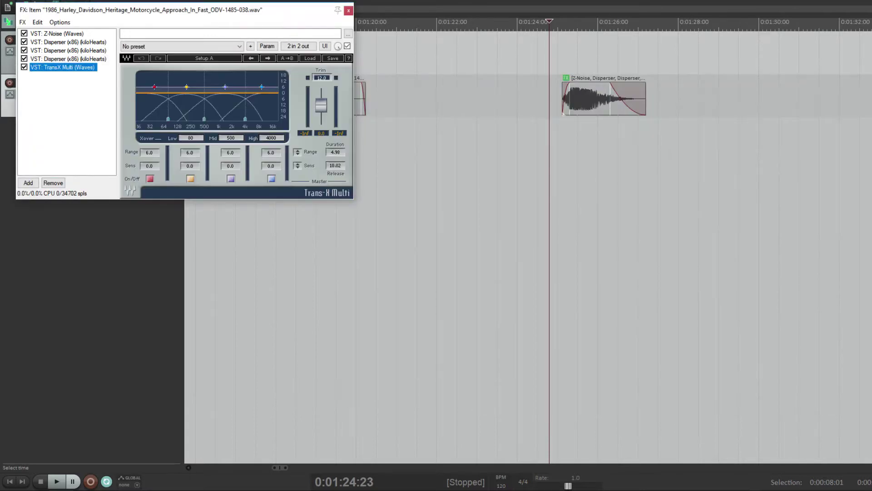
left_click_drag(155, 86, 162, 80)
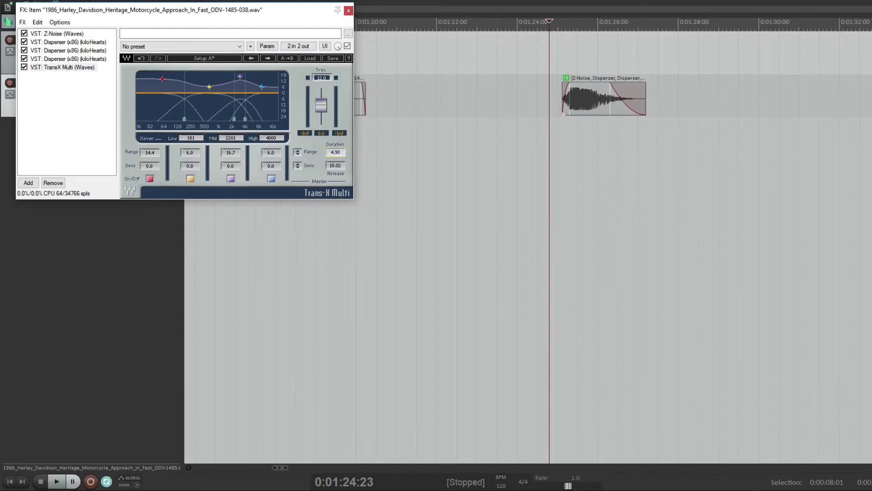
key("space")
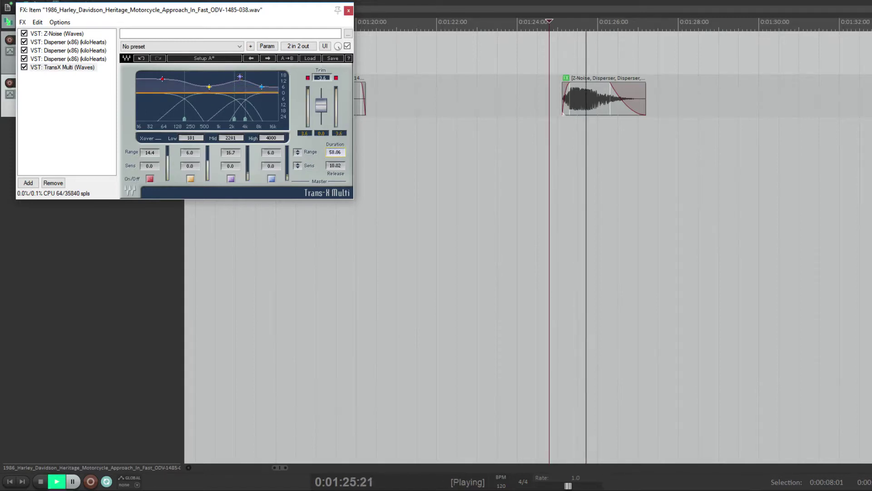
key("space")
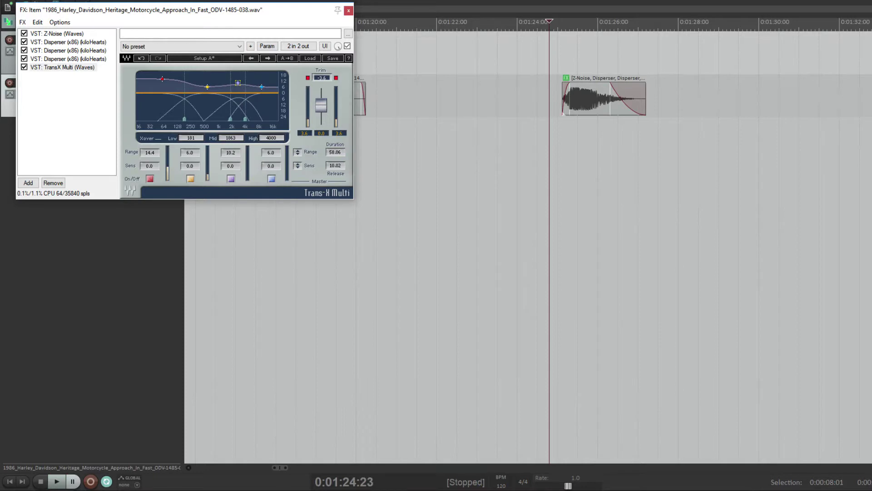
Adjust the TransX Multi ranges to 16.6 for the first band and 10.1 for the third, and audition the engine burst.
left_click_drag(162, 79, 161, 78)
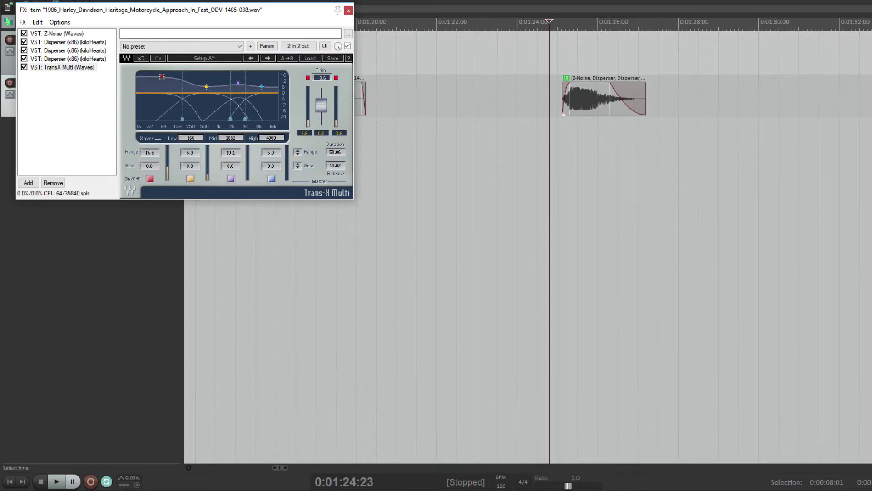
key("space")
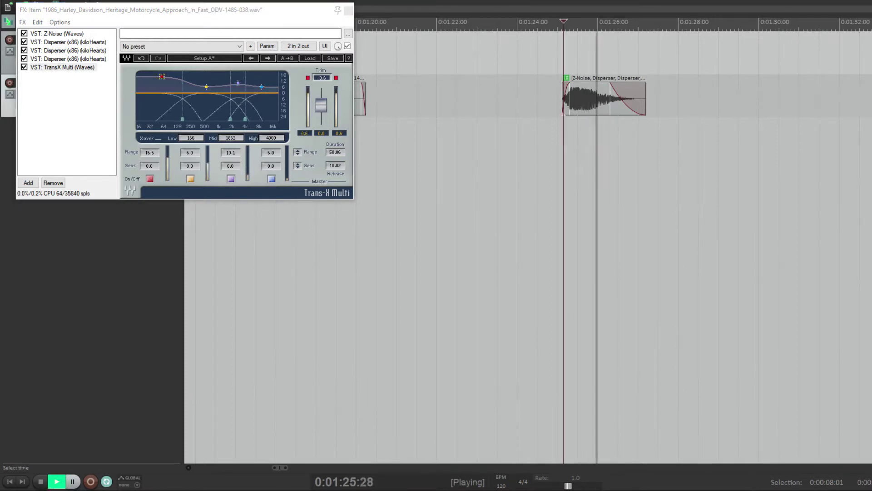
key("space")
Apply the effects chain to the engine burst clip as a new take and keep only the rendered take.
right_click(590, 104)
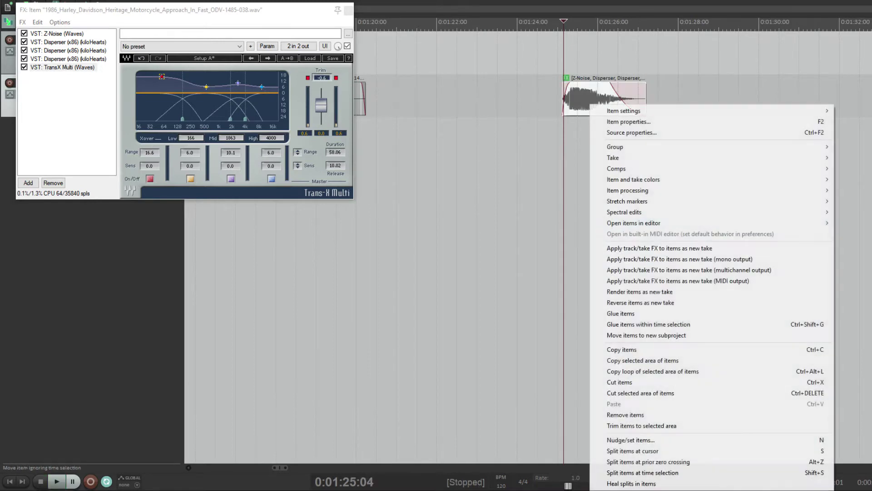
left_click(660, 248)
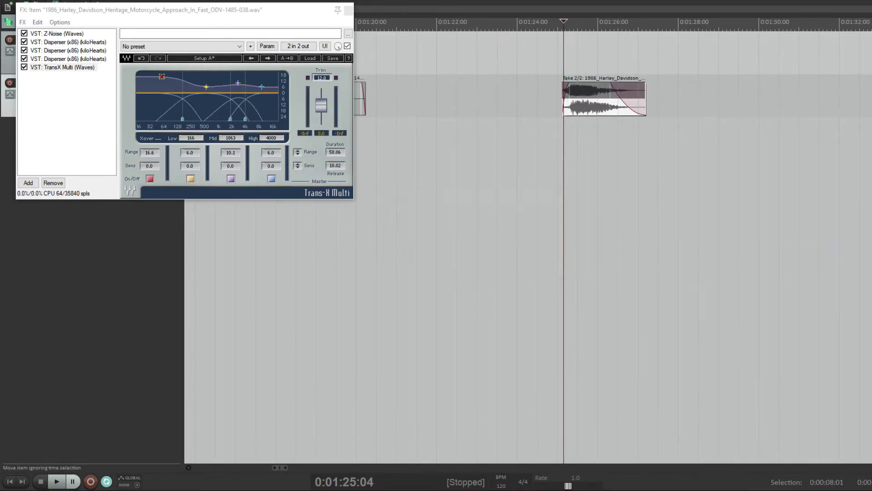
key("alt+shift+t")
Remove the long fade-out from the rendered engine burst clip and shorten its fade-in.
left_click(614, 129)
left_click_drag(613, 93, 649, 101)
left_click_drag(568, 95, 565, 113)
Add the D16 Syntorus chorus to the rendered engine burst clip and audition it with the Classic 1 preset.
left_click(534, 102)
left_click(592, 102)
key("shift+e")
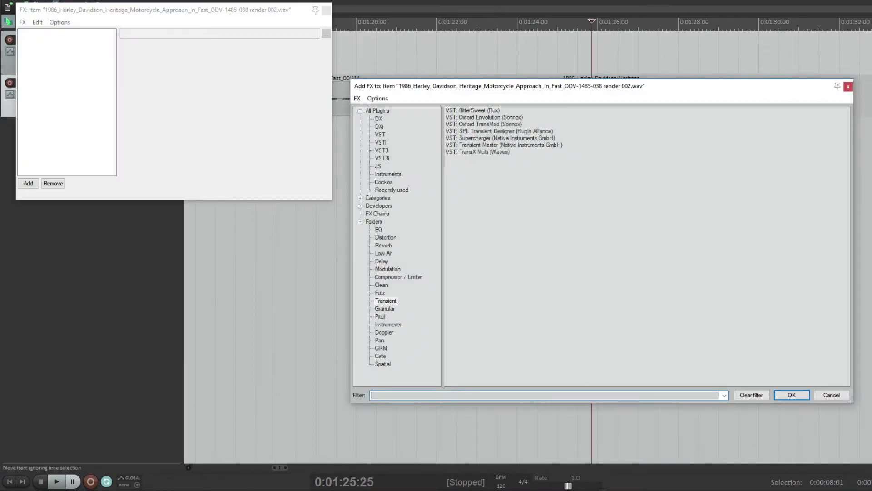
left_click(388, 269)
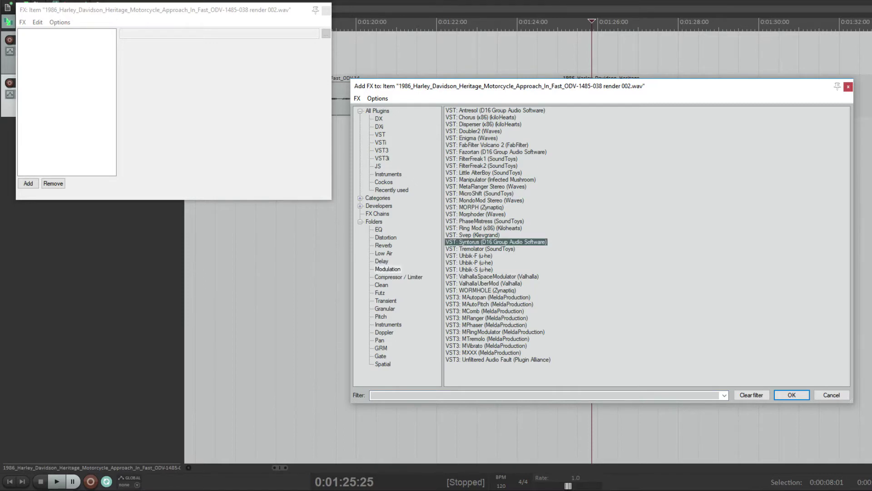
double_click(496, 242)
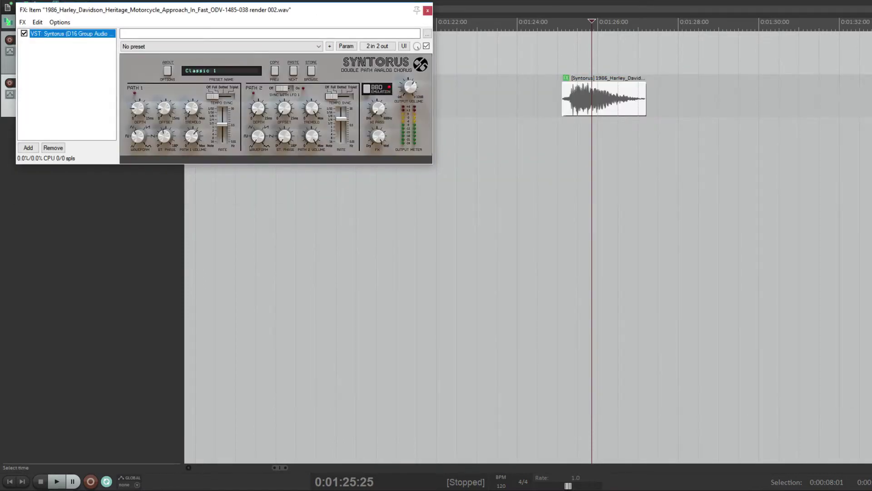
left_click(557, 102)
key("space")
key("space")
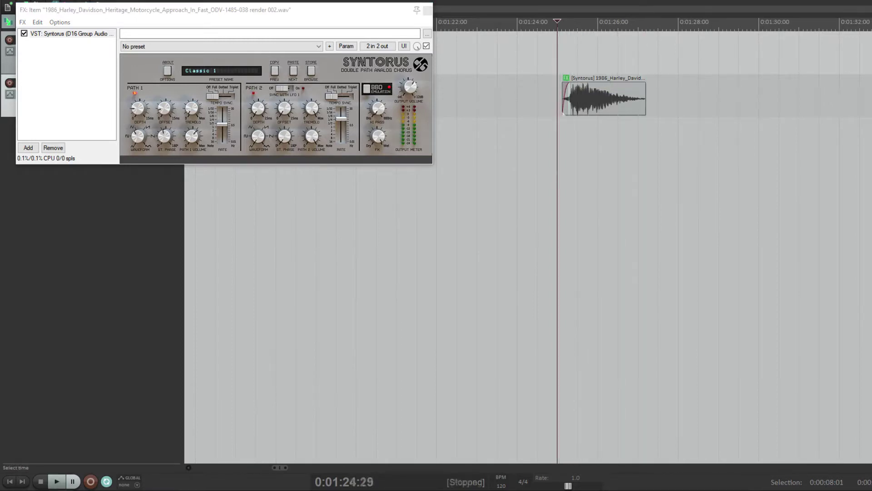
Step forward through the Syntorus presets, auditioning the engine burst with Dreamy Rhodes, Honky, Flat Detune and Gentle Expander among them.
key("space")
left_click(293, 70)
key("space")
key("space")
left_click(293, 71)
left_click(293, 70)
key("space")
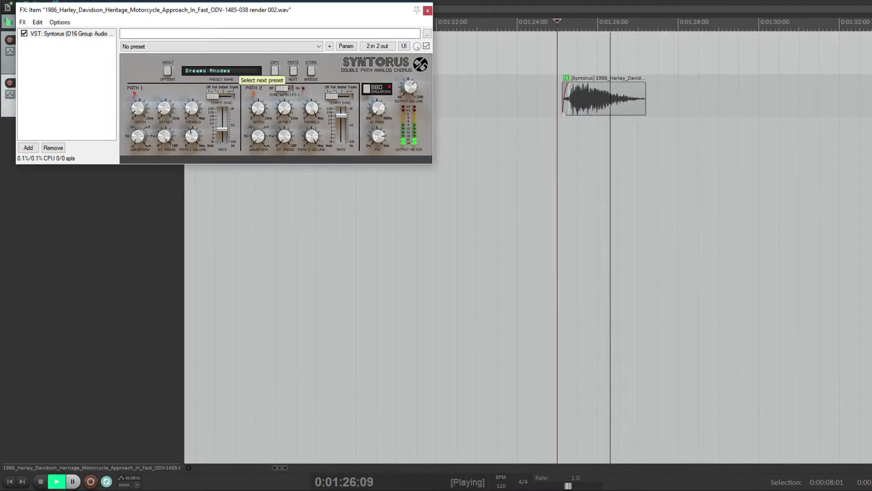
key("space")
left_click(293, 71)
key("space")
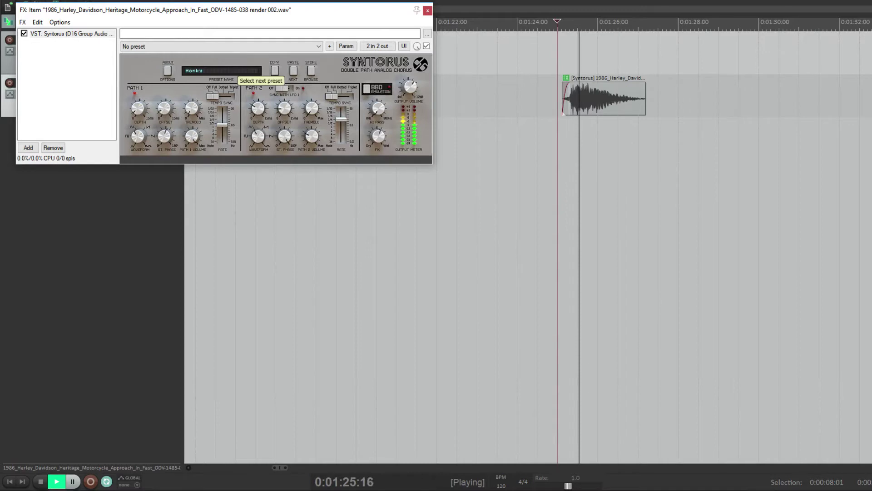
key("space")
left_click(294, 70)
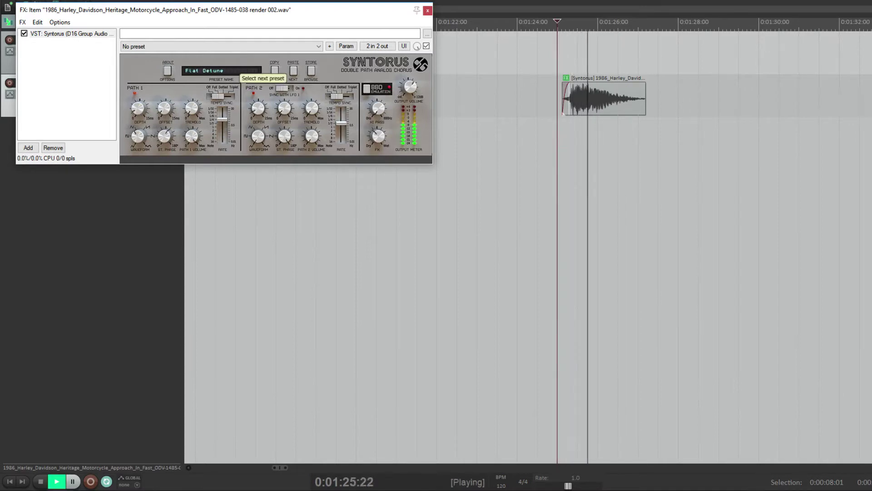
key("space")
left_click(293, 71)
key("space")
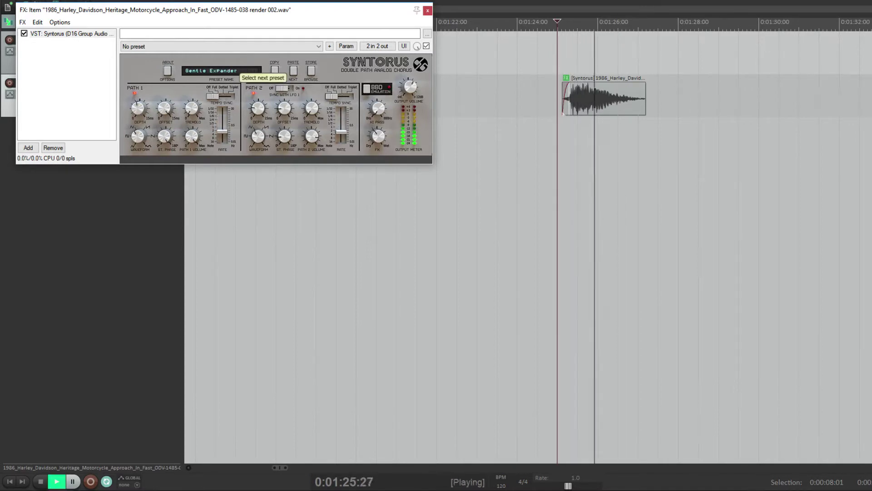
key("space")
Audition the Tremolo, Gentle Smearing and Honky presets in Syntorus, and select Flat Detune for the engine burst.
left_click(275, 71)
key("space")
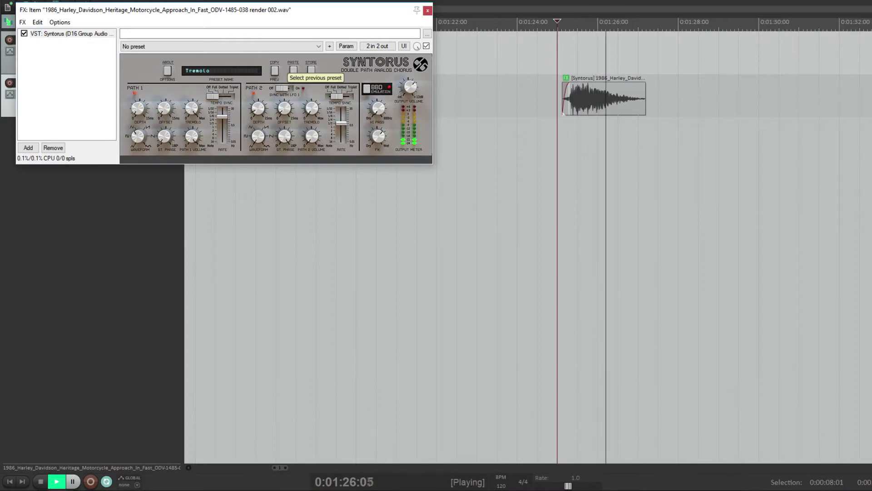
key("space")
left_click(274, 71)
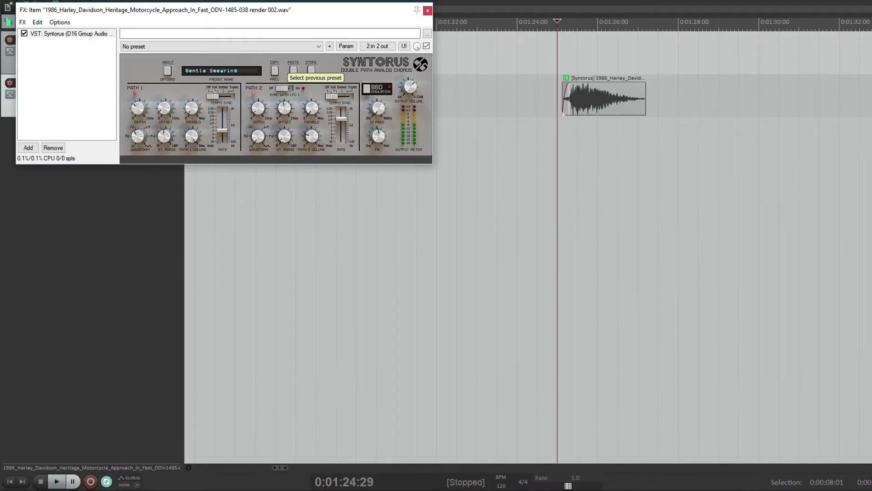
key("space")
key("space")
left_click(275, 71)
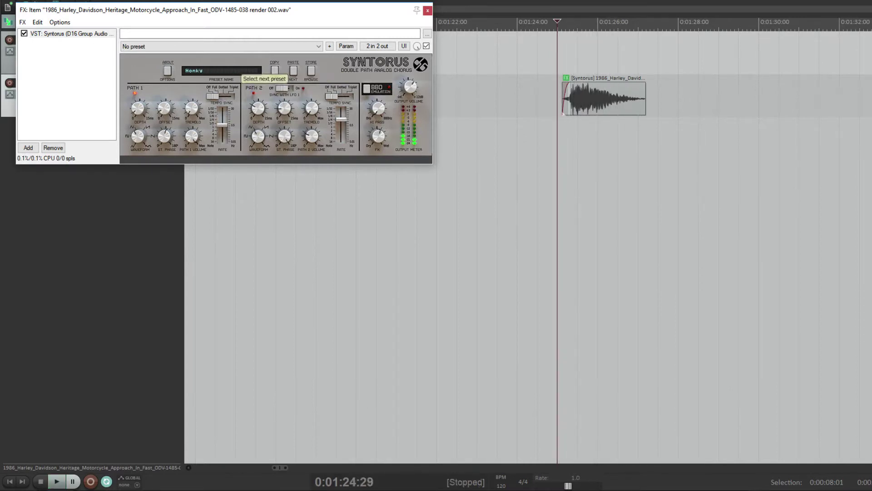
key("space")
left_click(274, 70)
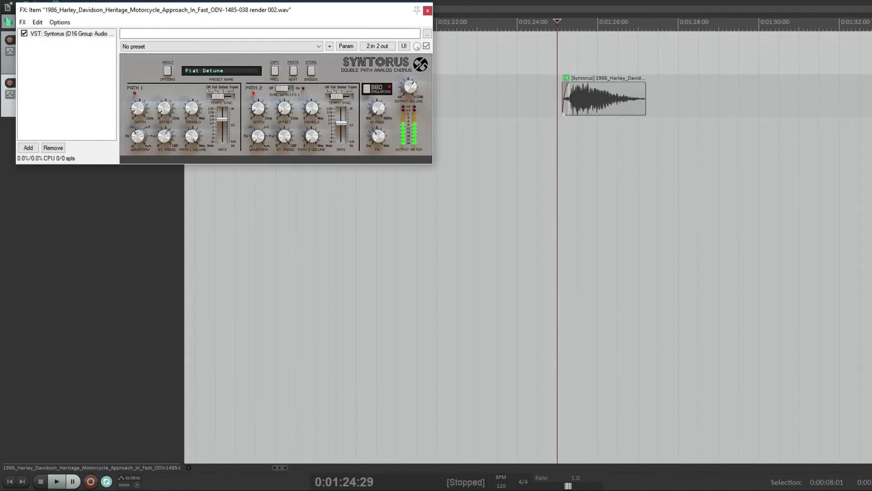
Audition the Dreamy Rhodes, Hall of Insanity and Trelius presets among others in Syntorus, and select Flamenco Sketch for the engine burst.
key("space")
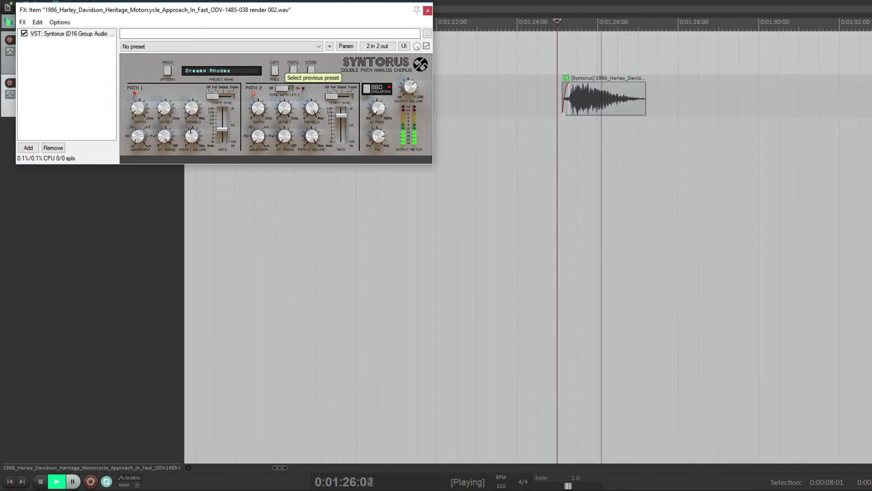
key("space")
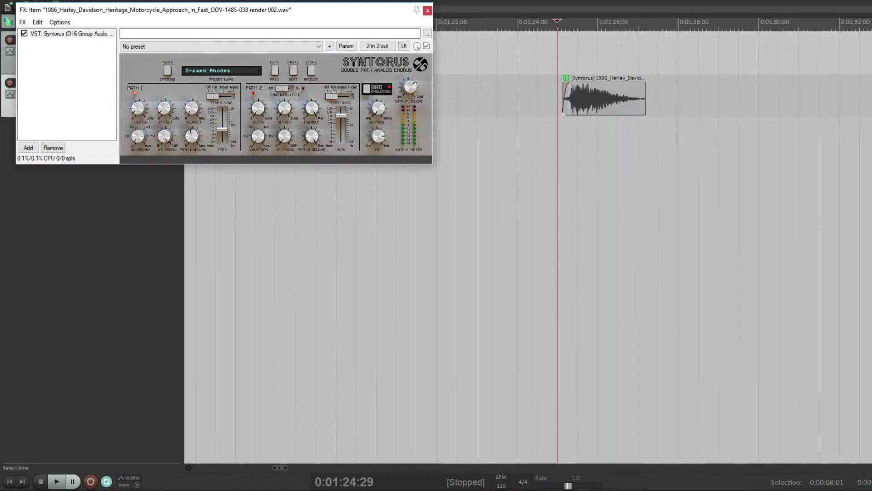
key("space")
key("space")
left_click(274, 71)
key("space")
key("space")
key("space")
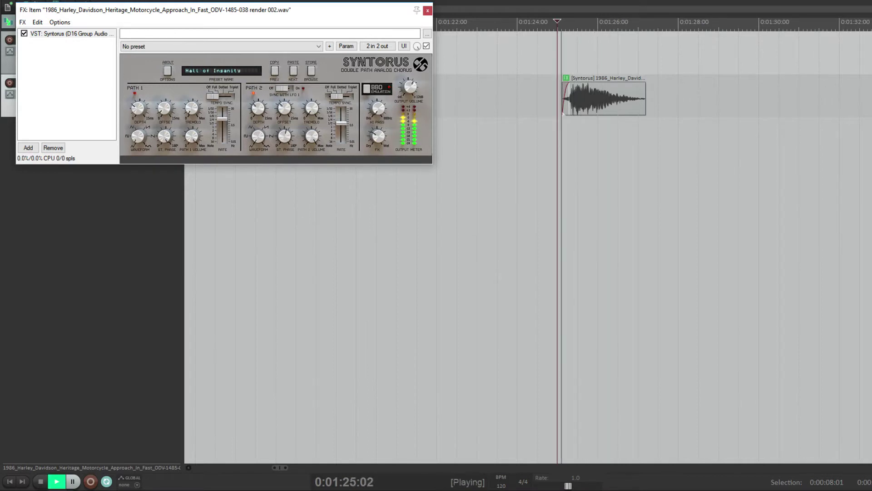
key("space")
key("space")
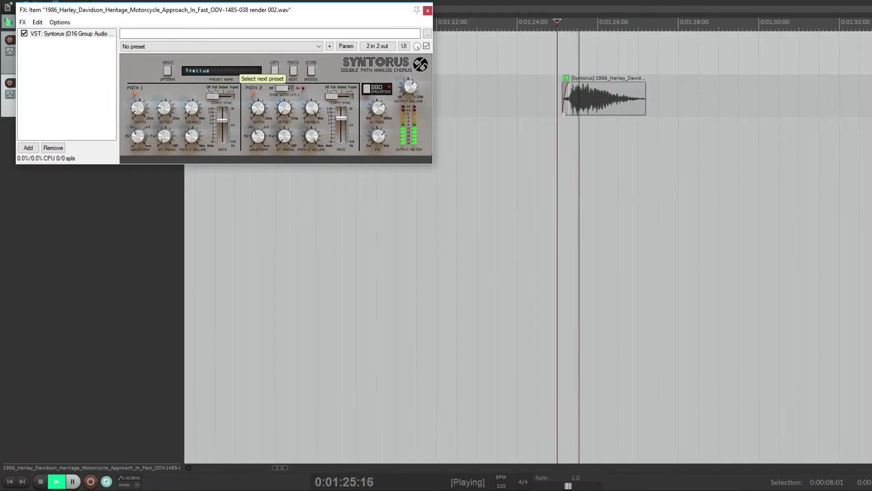
key("space")
left_click(293, 70)
key("space")
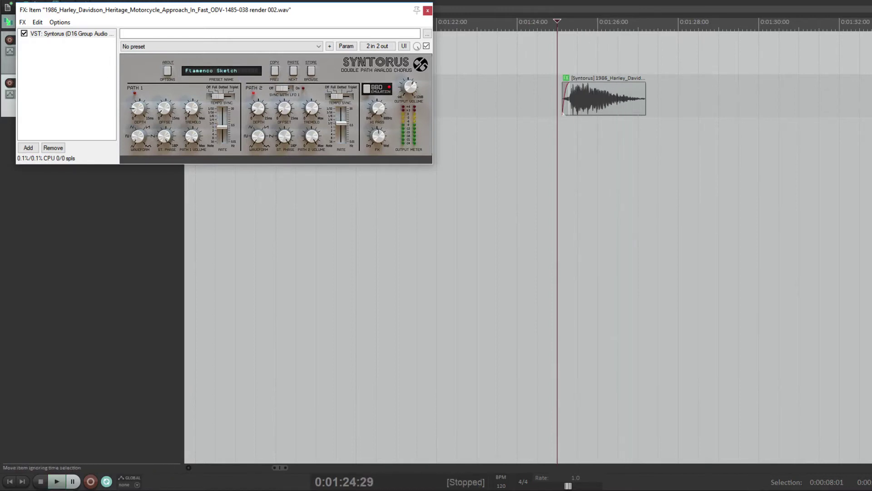
Render the Syntorus effect on the engine burst as a new take with mono output, keep only that take and audition it.
right_click(599, 98)
left_click(647, 254)
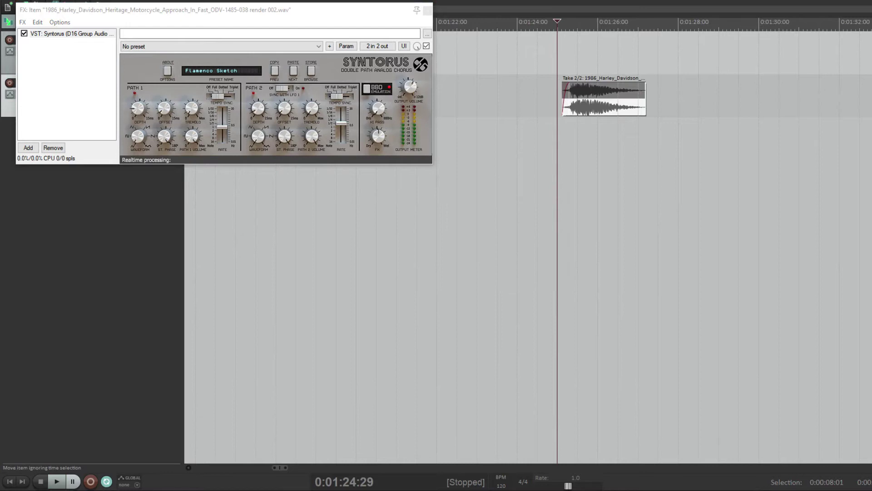
left_click(610, 107)
key("alt+shift+t")
left_click(560, 136)
key("space")
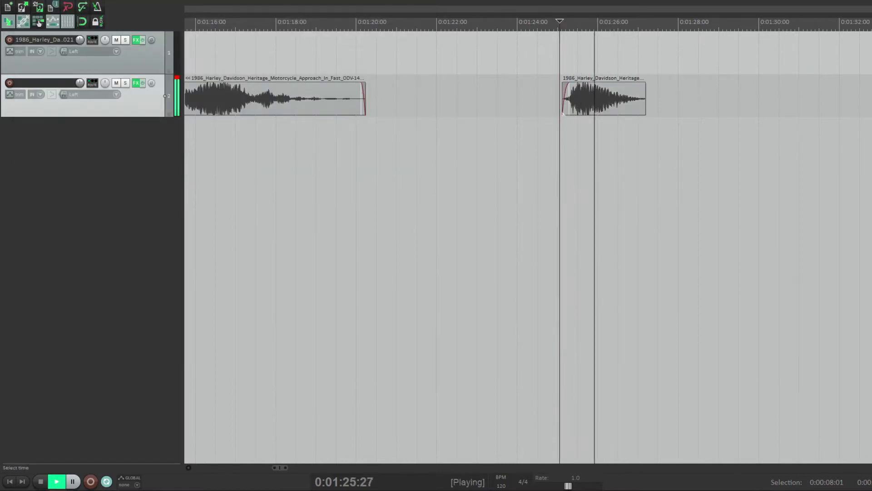
Audition the earlier motorcycle pass-by clip against the newly rendered engine burst.
scroll(520, 137, "down", 3)
left_click(340, 136)
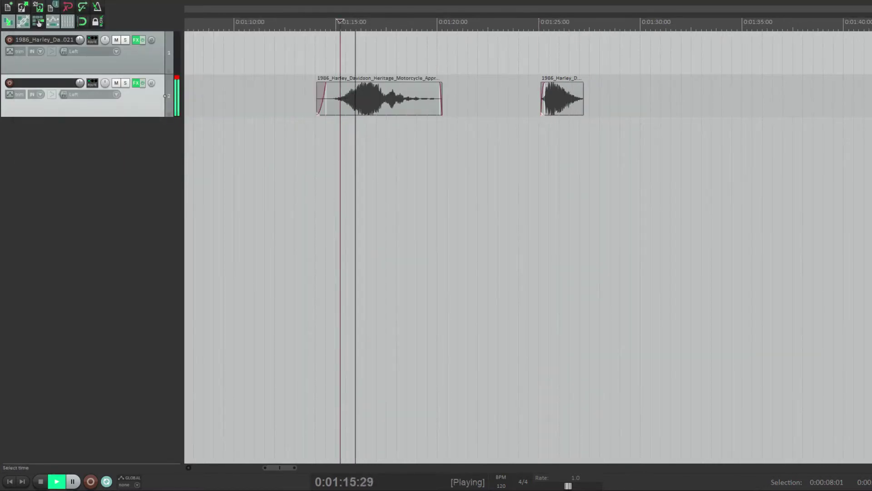
left_click(551, 136)
scroll(552, 136, "up", 8)
scroll(540, 136, "down", 3)
key("space")
Add MondoMod Stereo to the rendered engine burst clip and load the Deenen Stutter Generator preset.
left_click(518, 102)
key("shift+e")
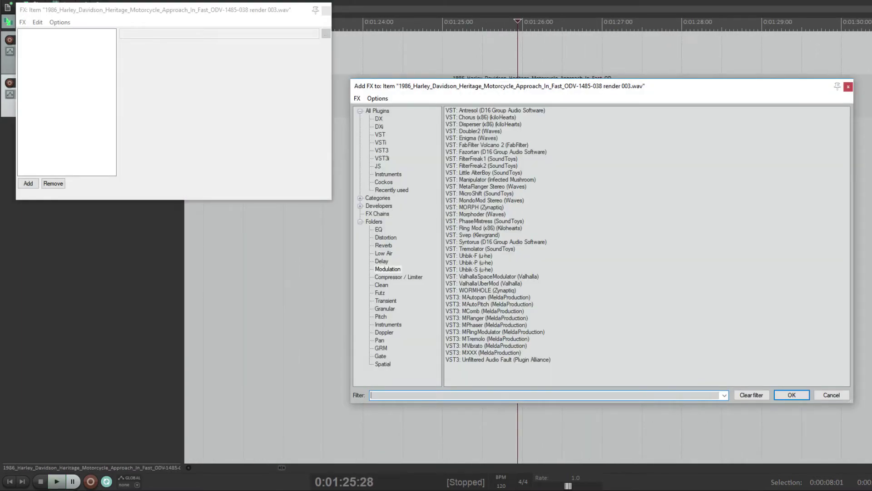
key("Return")
left_click(450, 136)
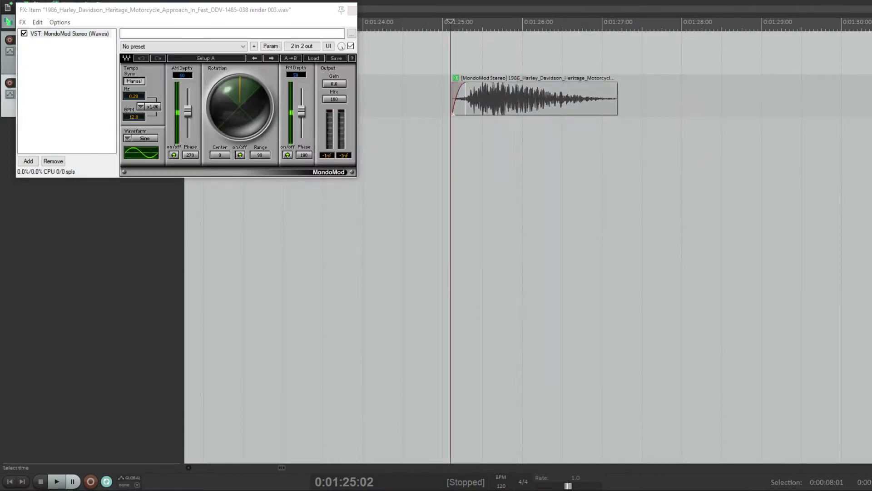
left_click(313, 59)
mouse_move(348, 363)
left_click(460, 373)
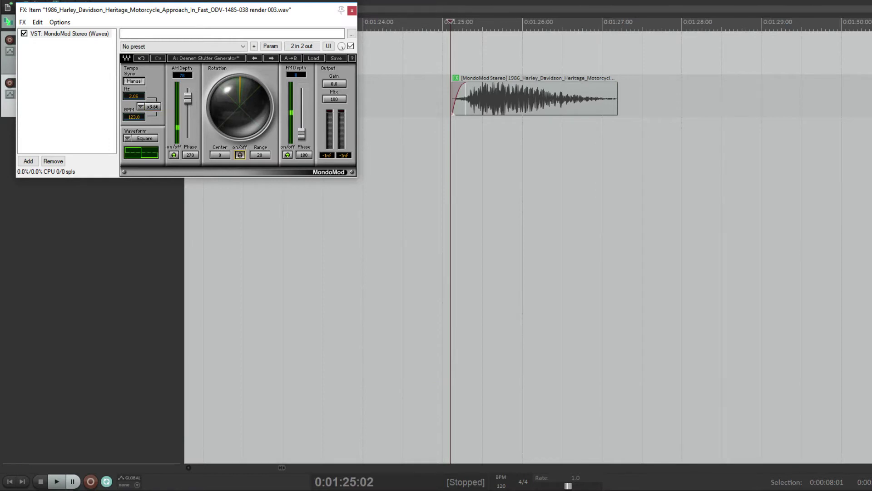
left_click(313, 58)
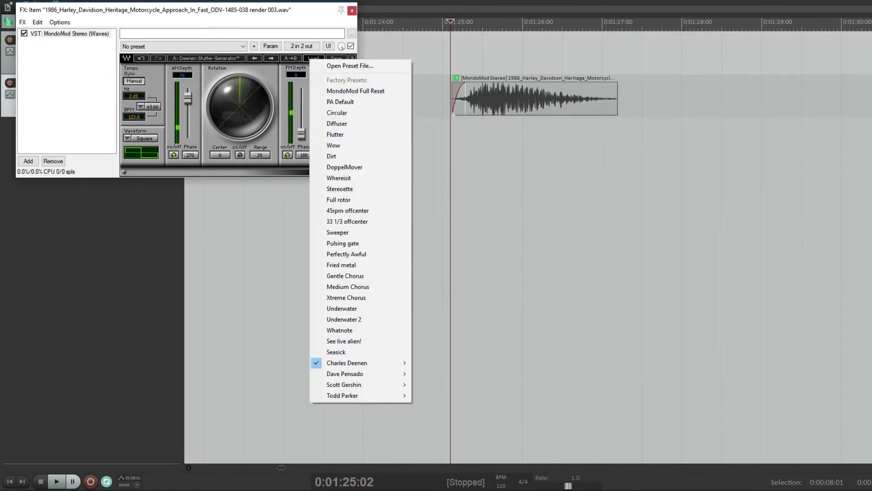
key("Escape")
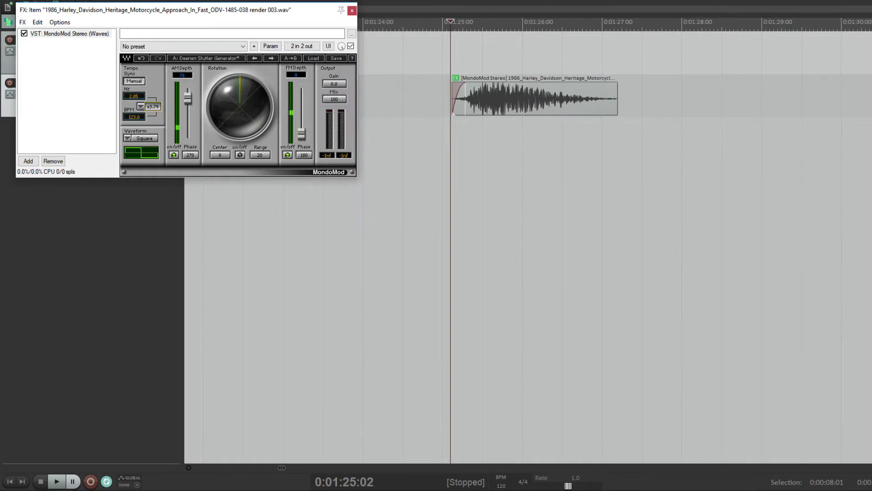
Create a take envelope for MondoMod's x Factor, shape it to rise to a peak and fall to the clip's end, and audition it.
left_click(265, 47)
left_click(286, 68)
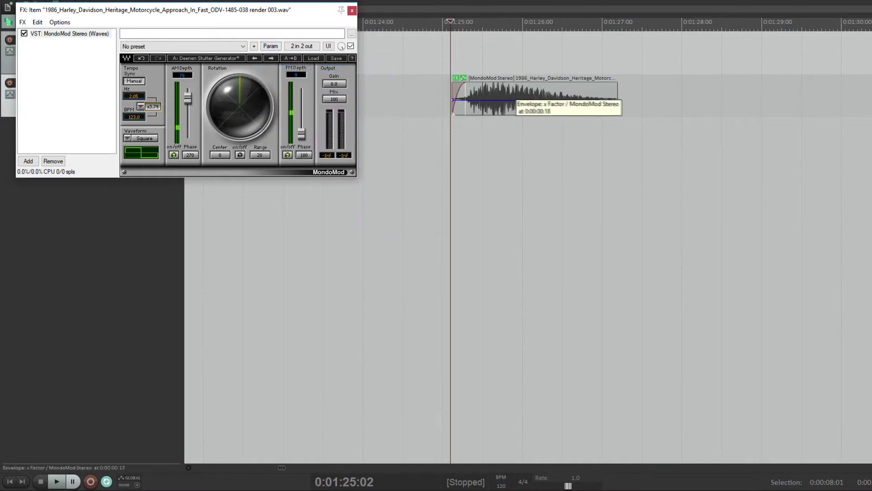
left_click(497, 100, "shift")
left_click(453, 100)
left_click_drag(453, 100, 709, 116)
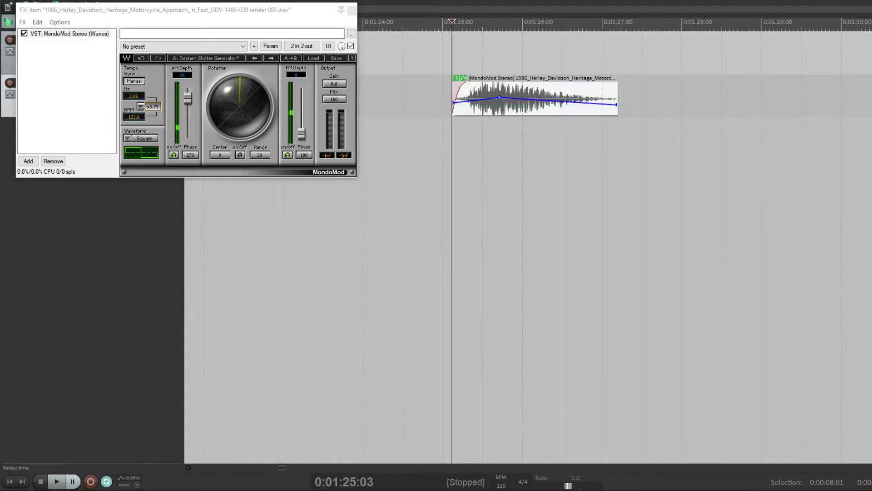
key("space")
key("space")
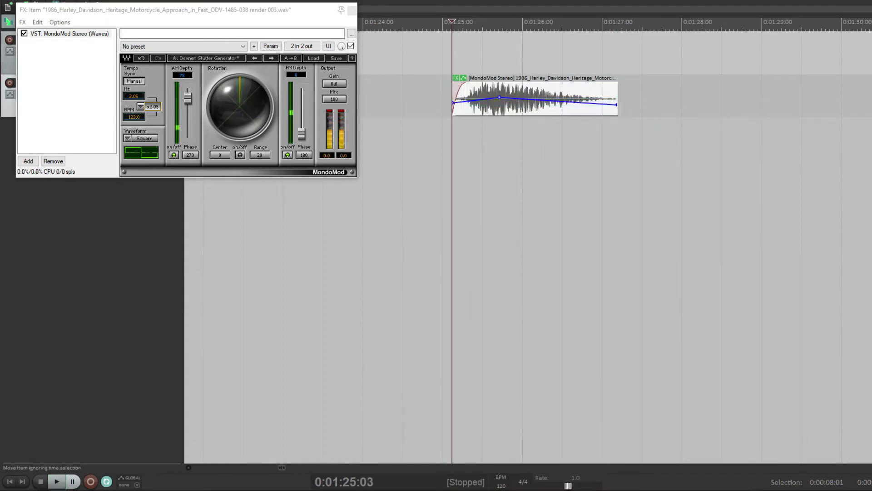
key("space")
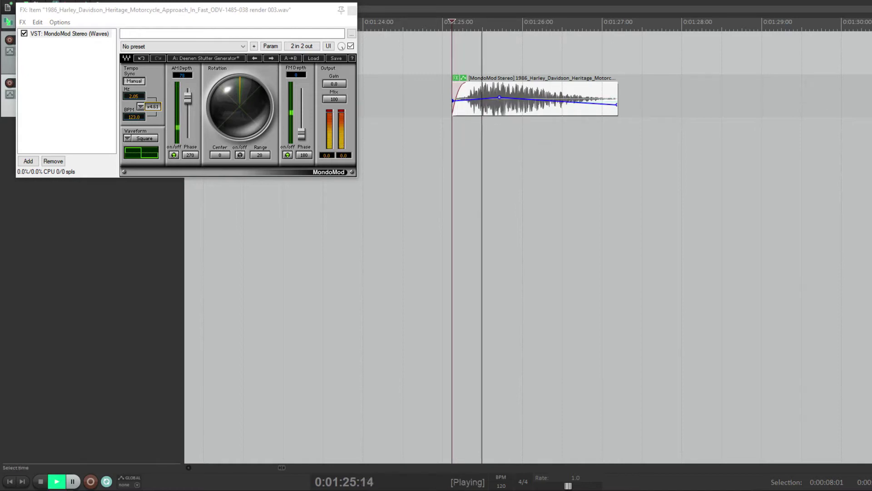
key("space")
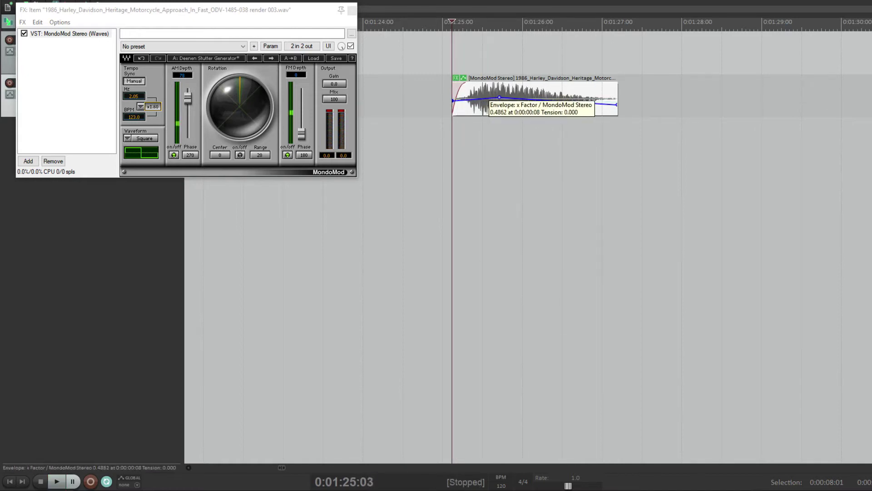
Add an x Factor envelope point ahead of the peak, lower it to just below the starting level, and audition the stutter.
left_click_drag(490, 97, 482, 93)
key("space")
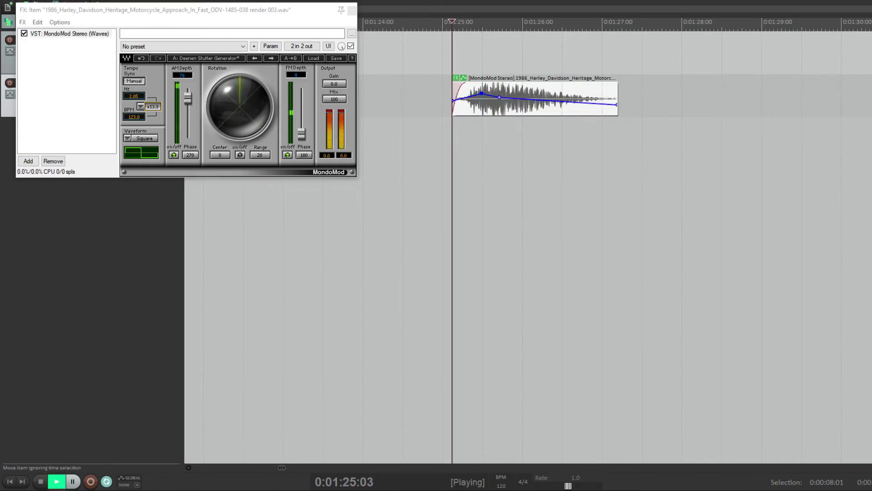
key("space")
mouse_move(476, 94)
left_mouse_down()
mouse_move(481, 106)
mouse_move(474, 101)
left_mouse_up()
key("space")
key("space")
key("space")
key("space")
key("space")
key("space")
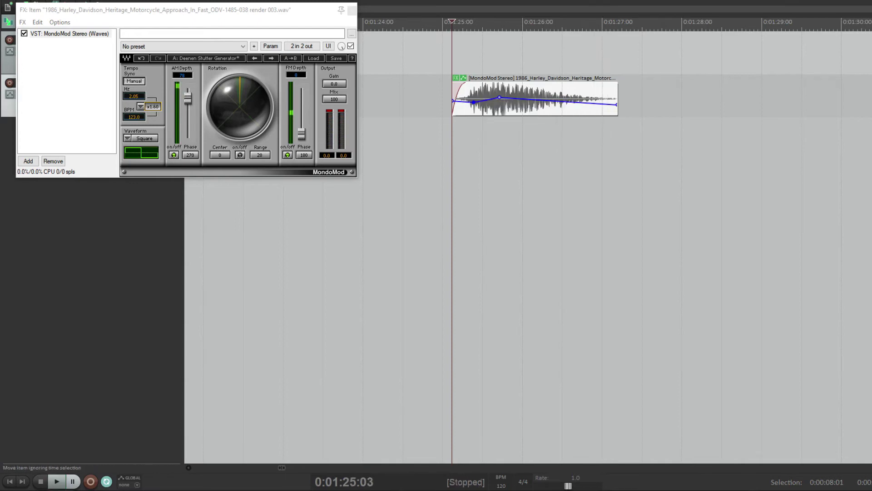
Move the x Factor envelope's peak slightly later, lower its end point and audition the change.
left_click_drag(499, 97, 505, 97)
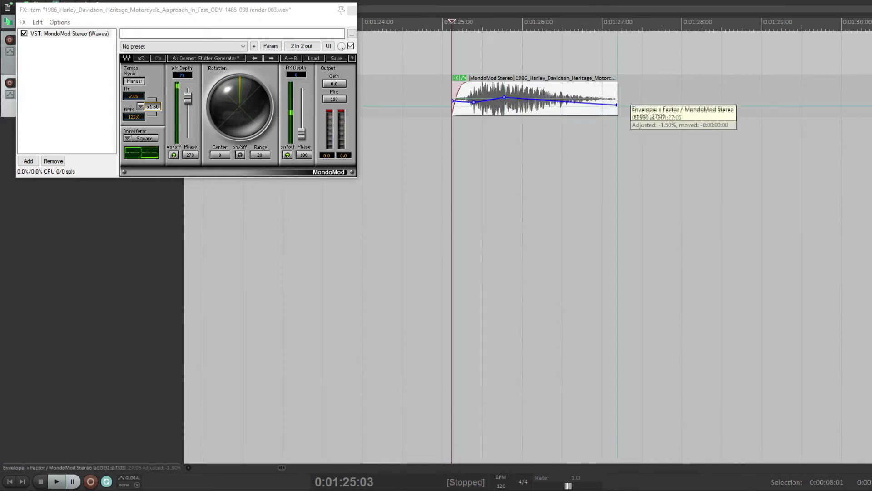
key("space")
key("space")
Add Disperser after MondoMod on the engine burst clip and audition the chain.
left_click(28, 161)
left_click(386, 238)
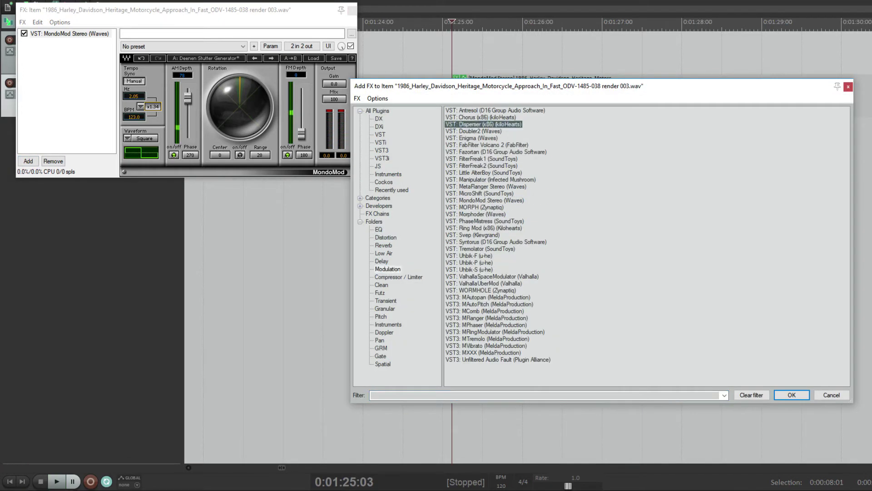
double_click(483, 124)
left_click(243, 10)
key("space")
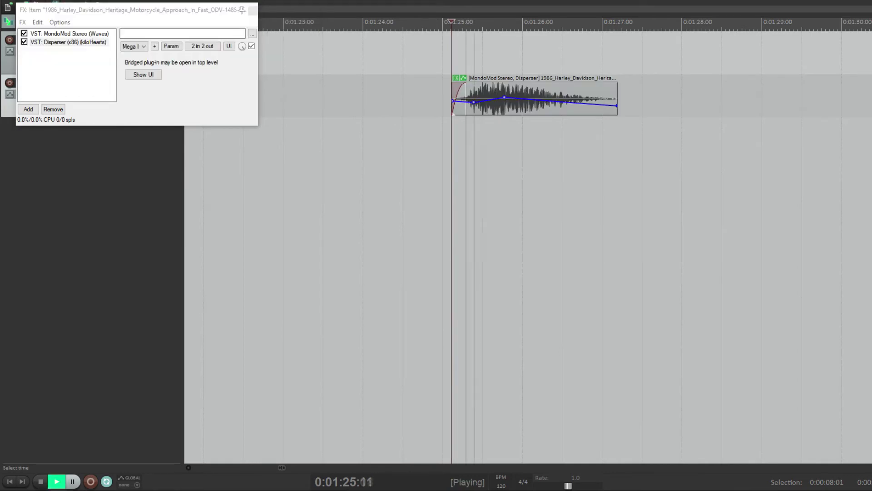
key("space")
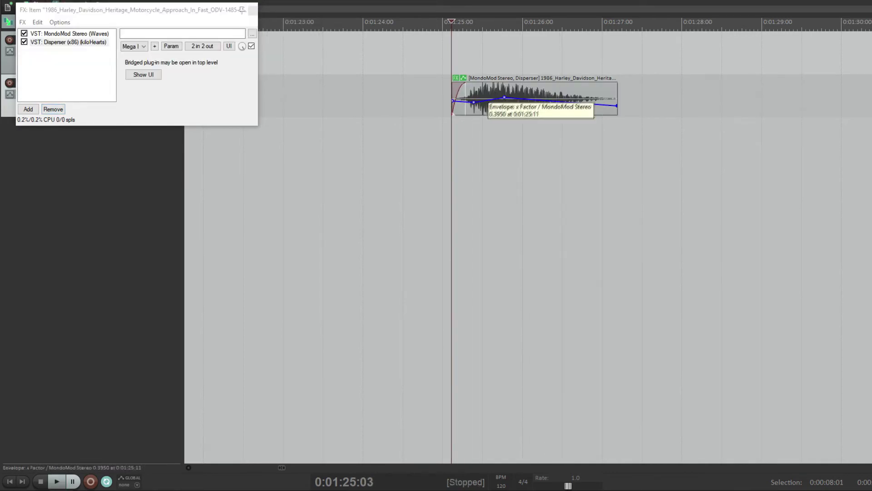
Add RBass Stereo to the engine burst's effect chain, audition it and set its intensity to -3.3 dB.
left_click(28, 109)
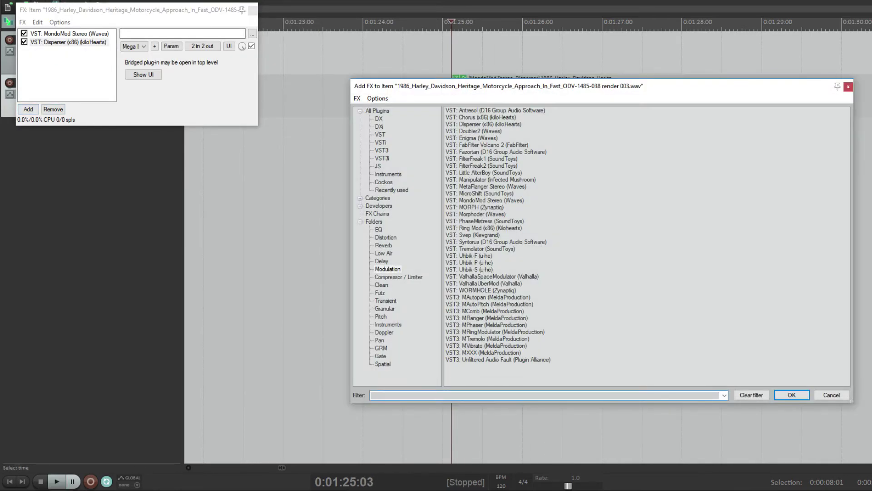
left_click(384, 253)
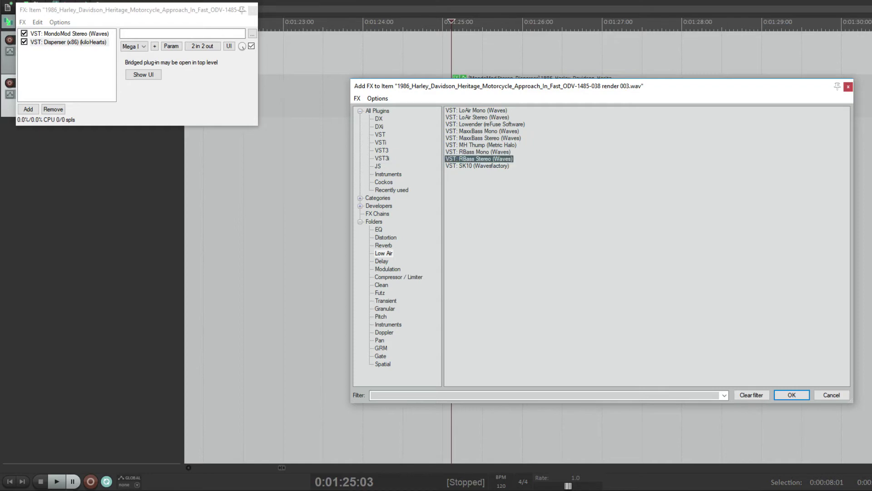
double_click(479, 159)
left_click(440, 159)
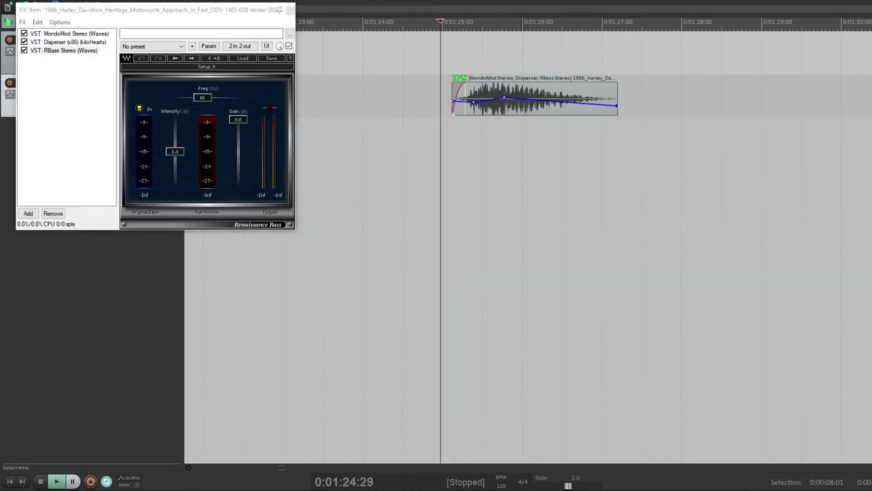
key("space")
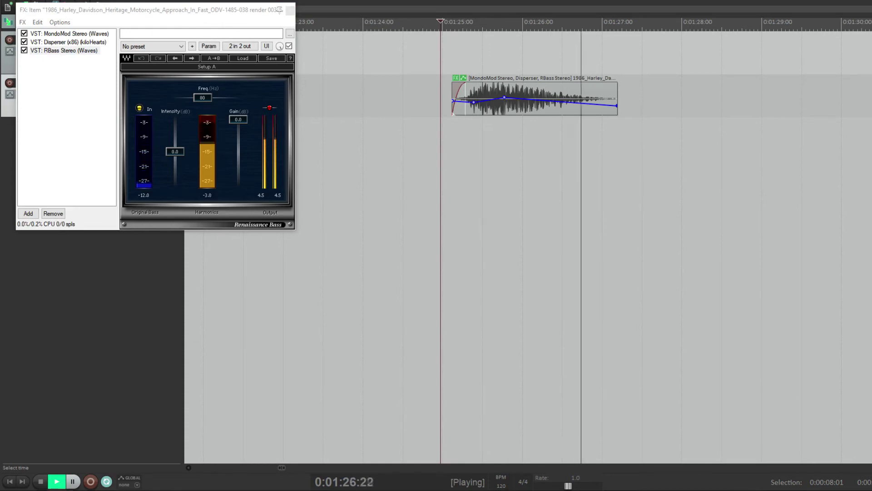
key("space")
left_click_drag(175, 151, 175, 154)
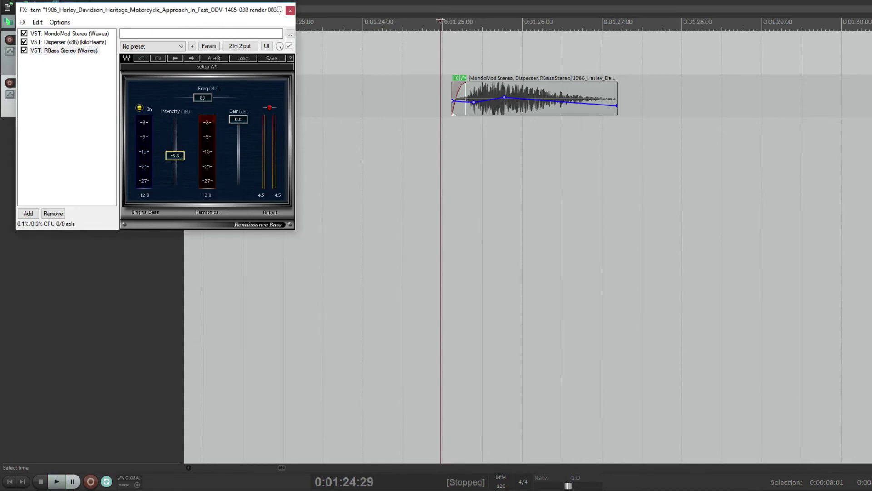
Render the MondoMod, Disperser and RBass chain as a new mono-output take, keep only that take and remove its fade-in.
right_click(544, 82)
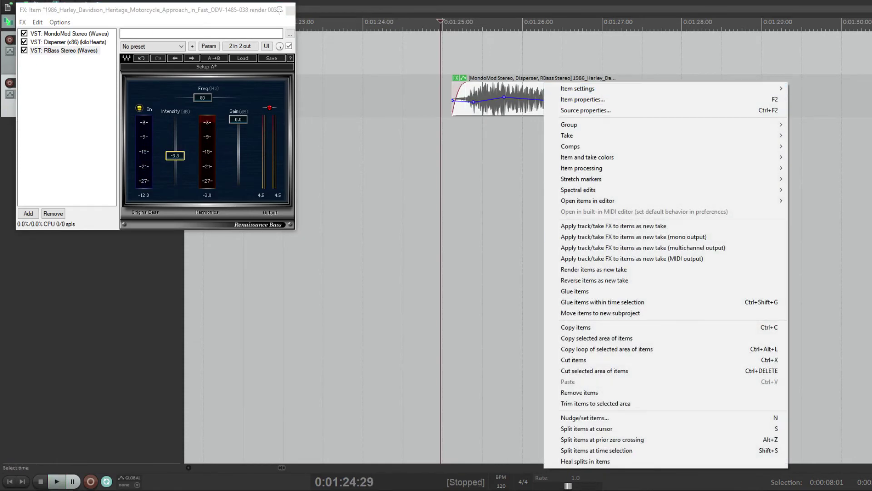
left_click(591, 236)
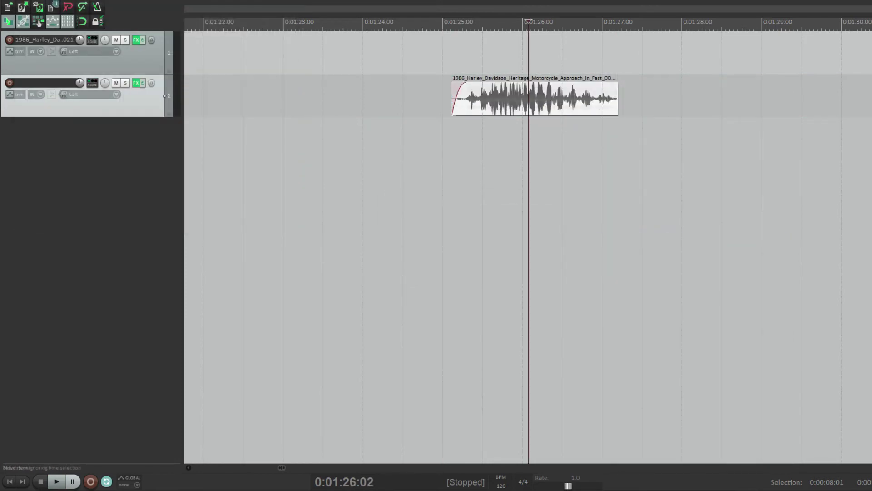
left_click(456, 146)
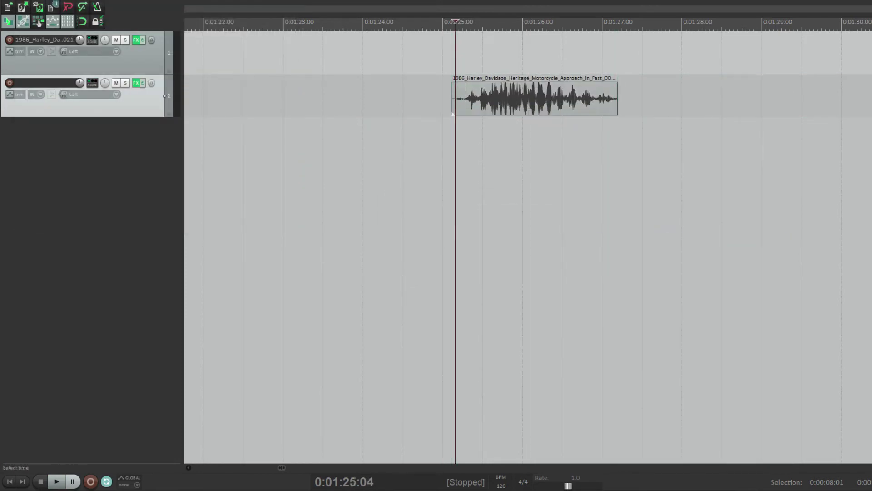
Audition the newly rendered stuttering engine burst from several start positions.
key("space")
scroll(535, 228, "up", 5)
scroll(455, 182, "down", 4)
key("space")
left_click(403, 182)
key("space")
scroll(620, 181, "down", 3)
key("space")
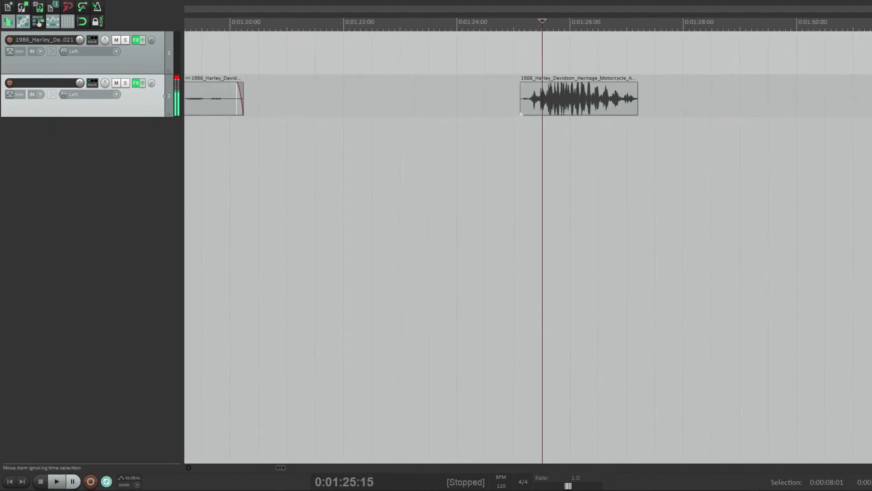
Add the Waves Doppler Stereo effect to the rendered engine burst clip.
left_click(564, 101)
key("shift+e")
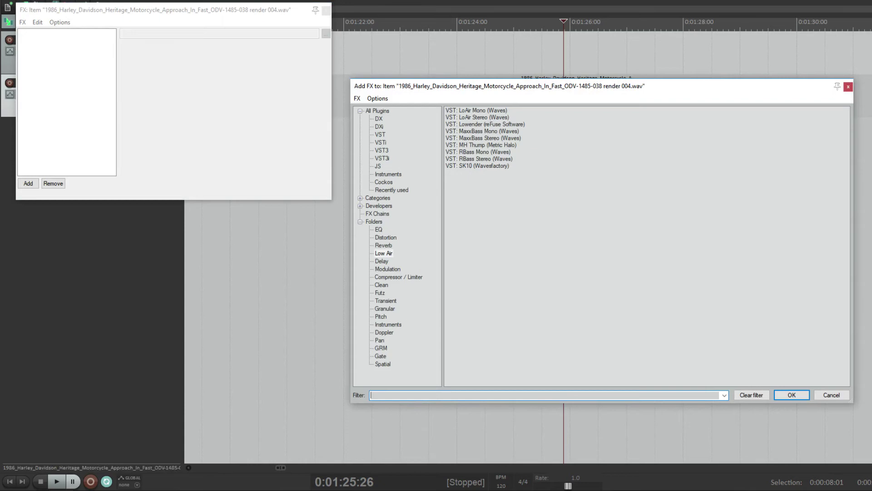
left_click(384, 332)
key("Return")
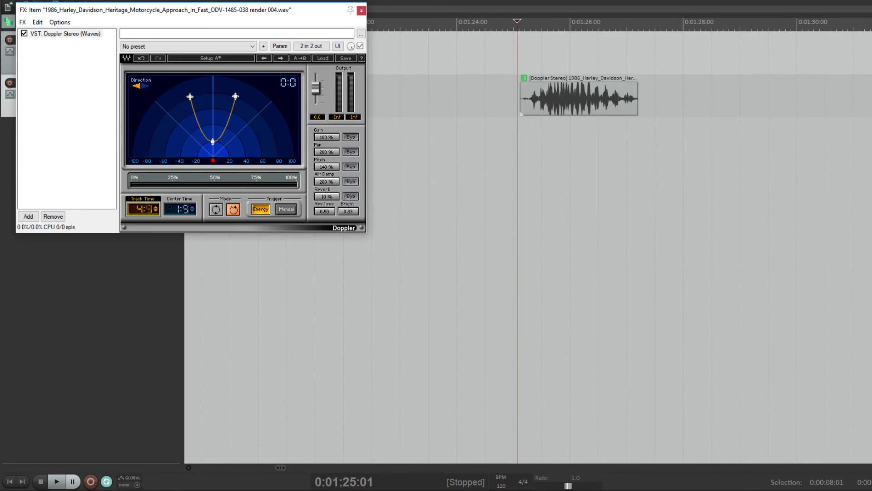
Set the Doppler gain to 71% and pitch to 162%, bypass pan, air damp and reverb, and audition the burst.
left_click_drag(327, 137, 327, 151)
left_click(350, 152)
left_click(350, 181)
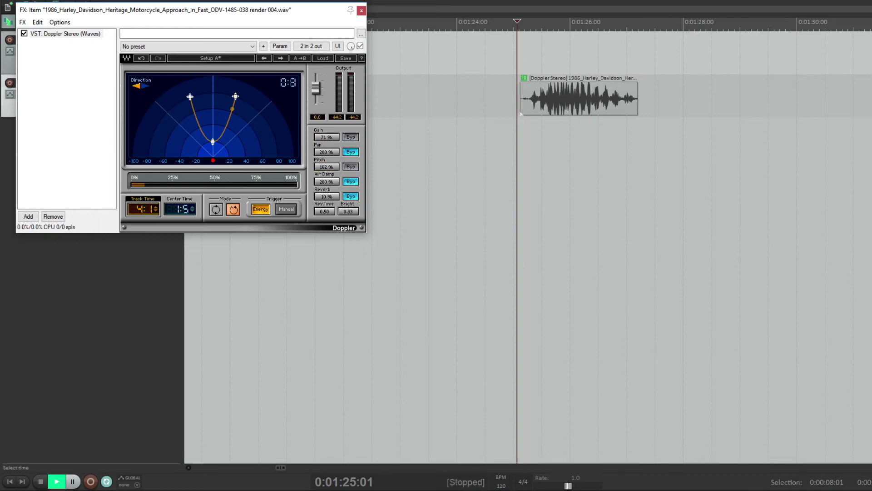
key("space")
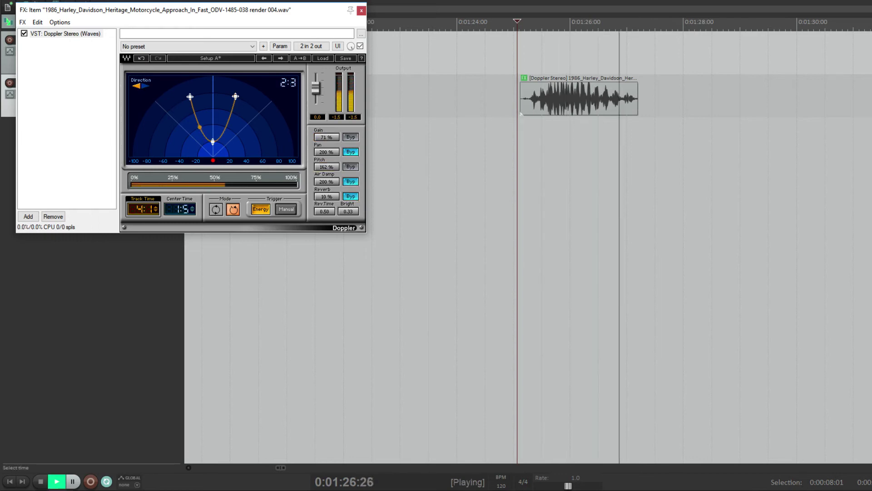
key("space")
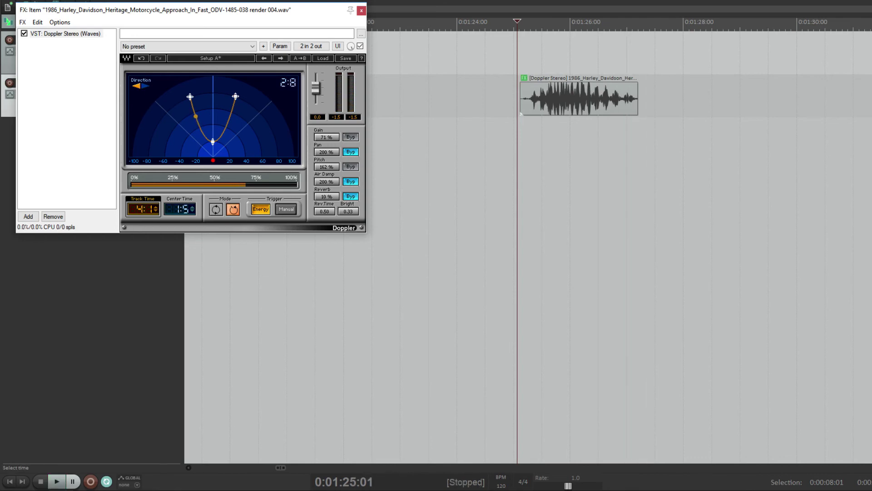
Shorten the Doppler track time to 2.6 and set its center time to 1.1 while auditioning the engine burst repeatedly.
key("space")
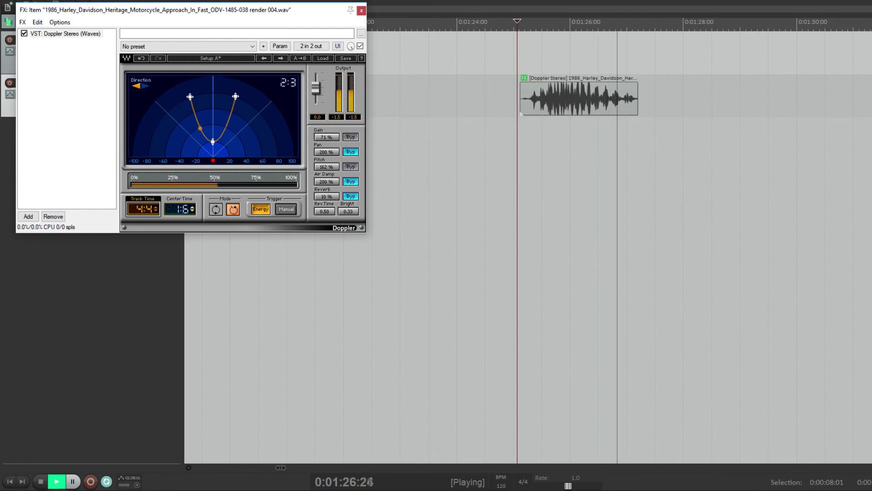
key("space")
key("space")
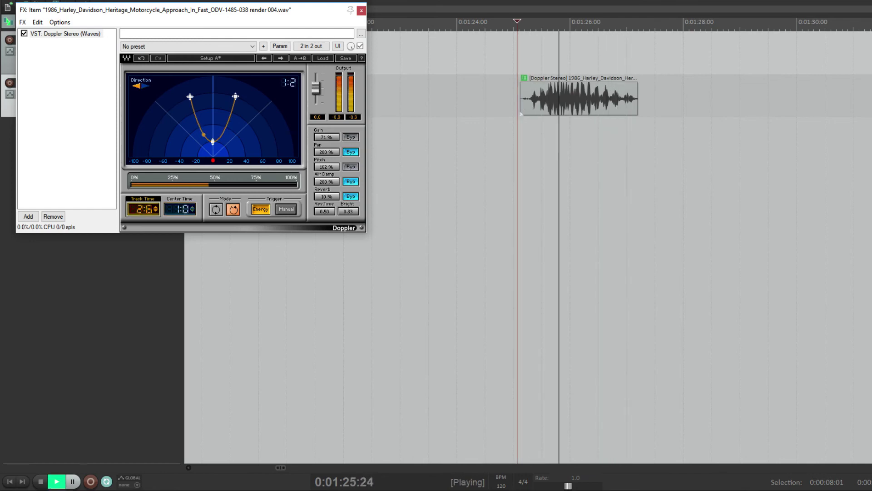
key("space")
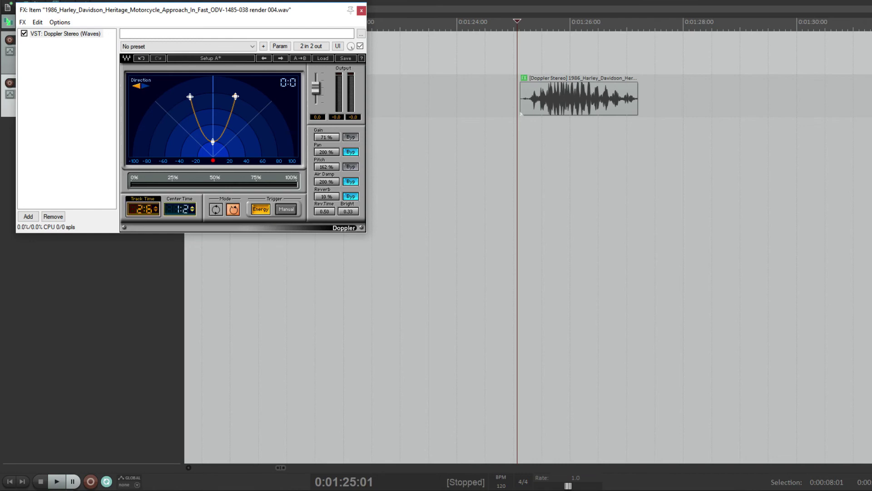
key("space")
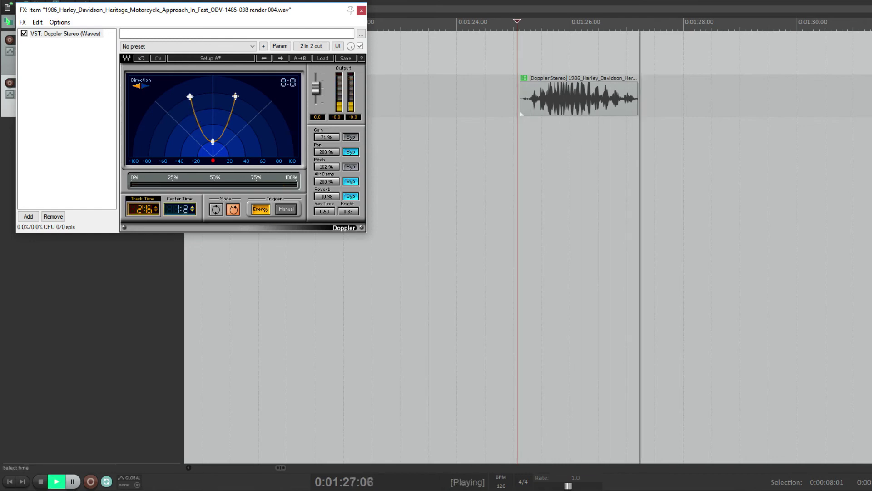
key("space")
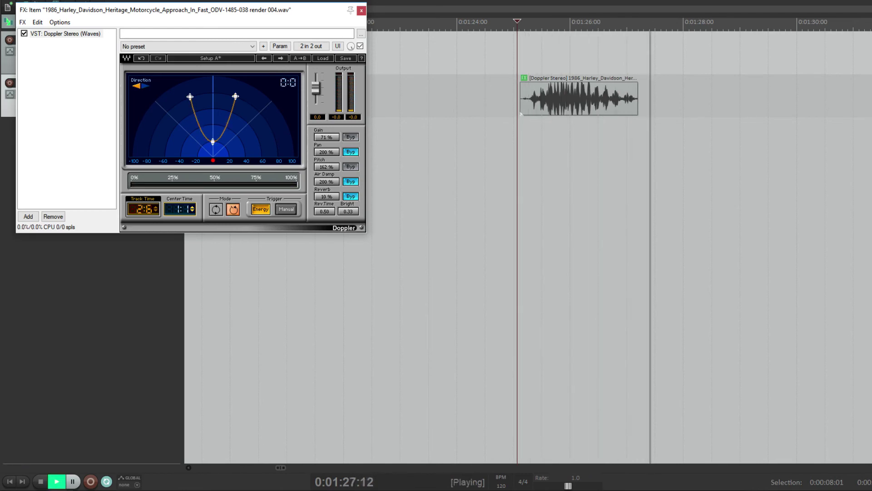
Render the Doppler effect into the engine burst as a new take and move the clip just after the earlier pass-by.
right_click(559, 98)
left_click(649, 252)
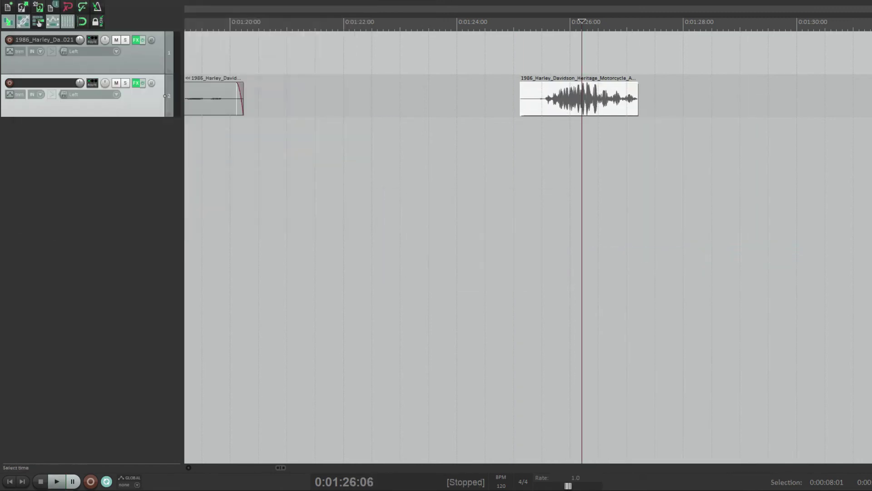
left_click(521, 141)
scroll(657, 136, "down", 2)
left_click_drag(603, 97, 419, 91)
left_click(399, 141)
scroll(730, 182, "down", 2)
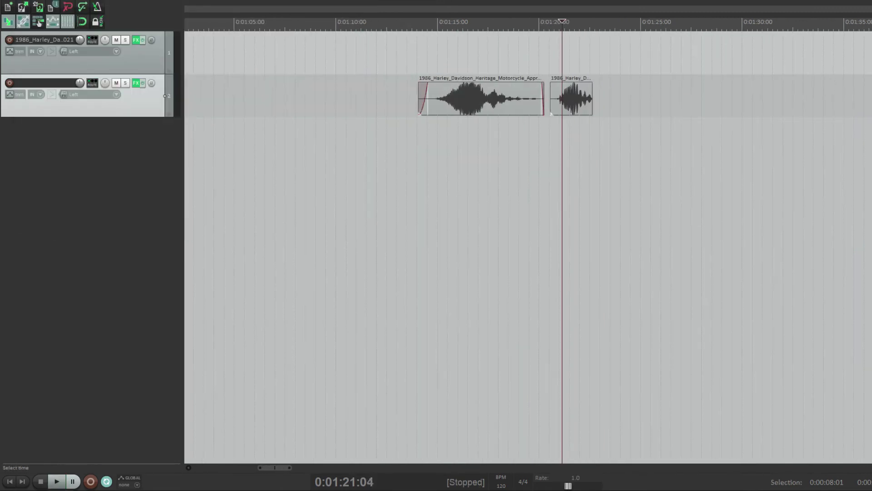
Extend the end of the shorter Doppler-processed clip and play both pass-by clips to compare them.
scroll(562, 181, "up", 3)
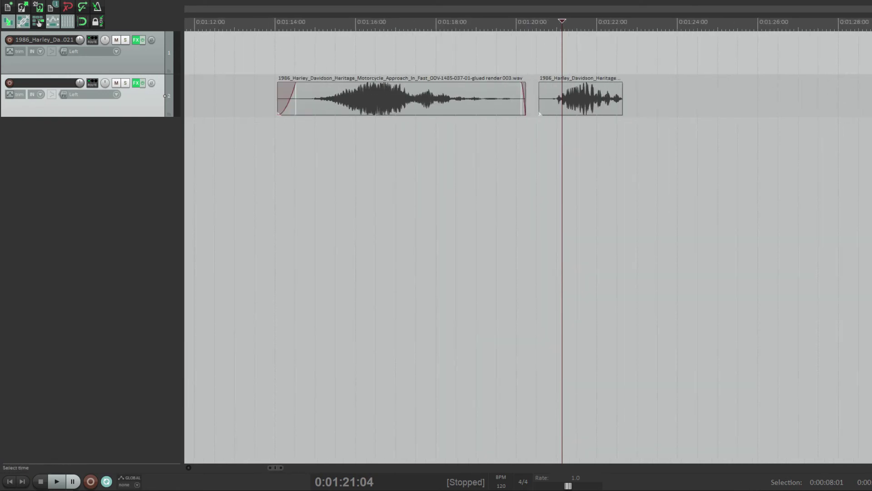
left_click(309, 182)
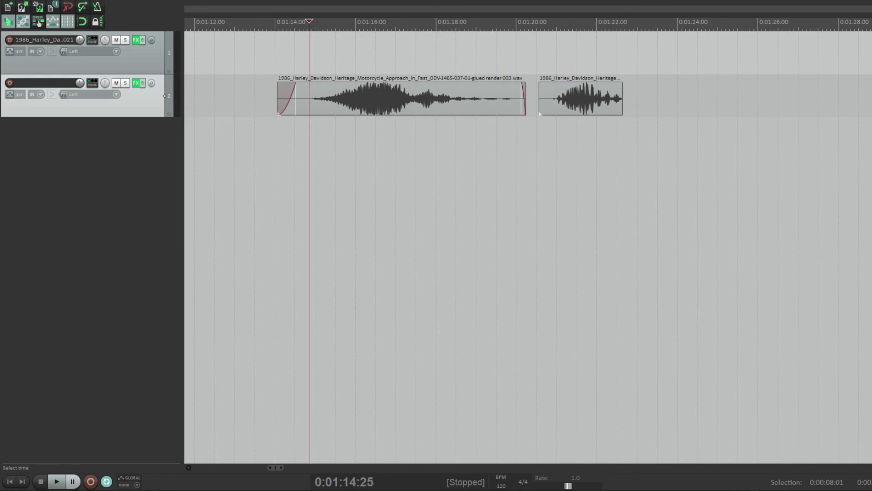
left_click(304, 181)
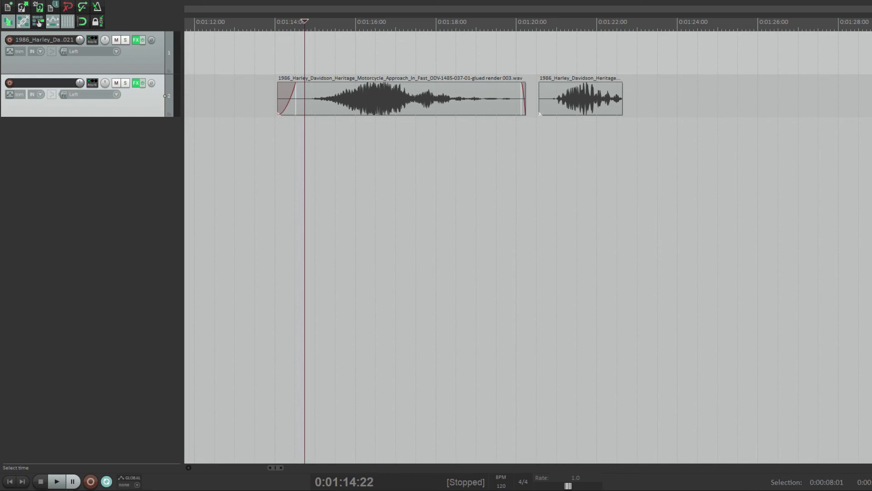
left_click_drag(623, 98, 649, 100)
key("space")
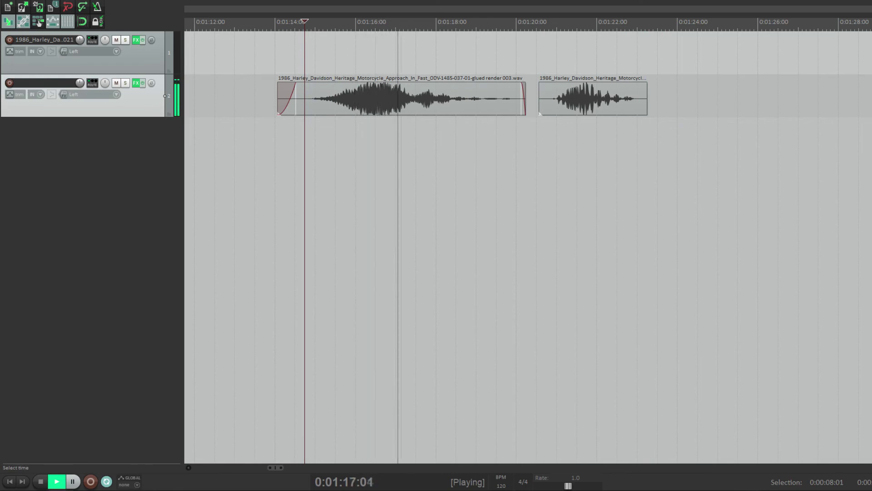
left_click(546, 182)
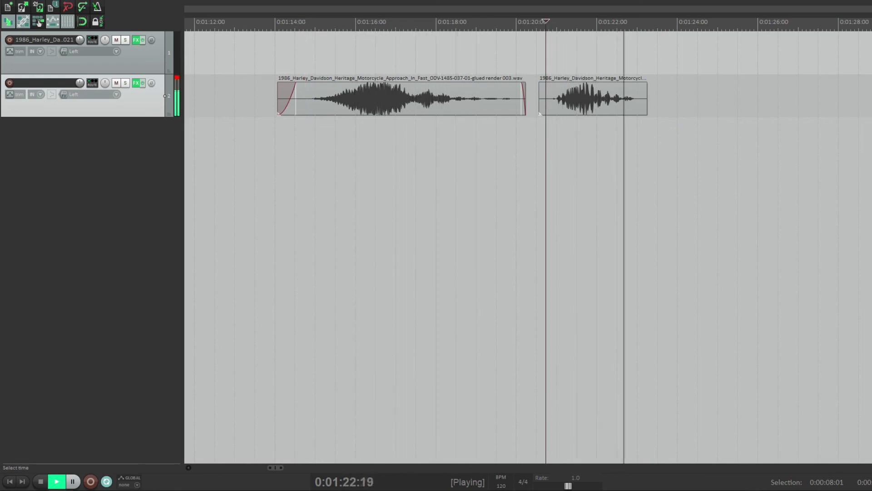
key("space")
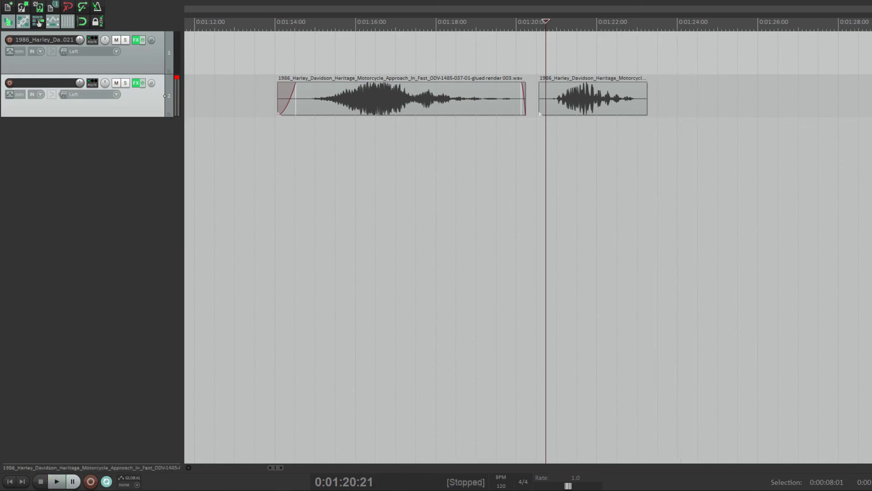
key("alt+Tab")
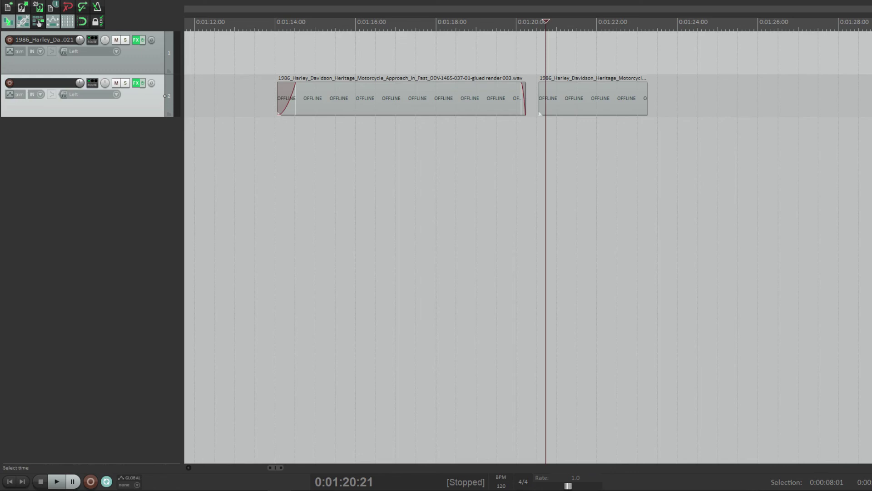